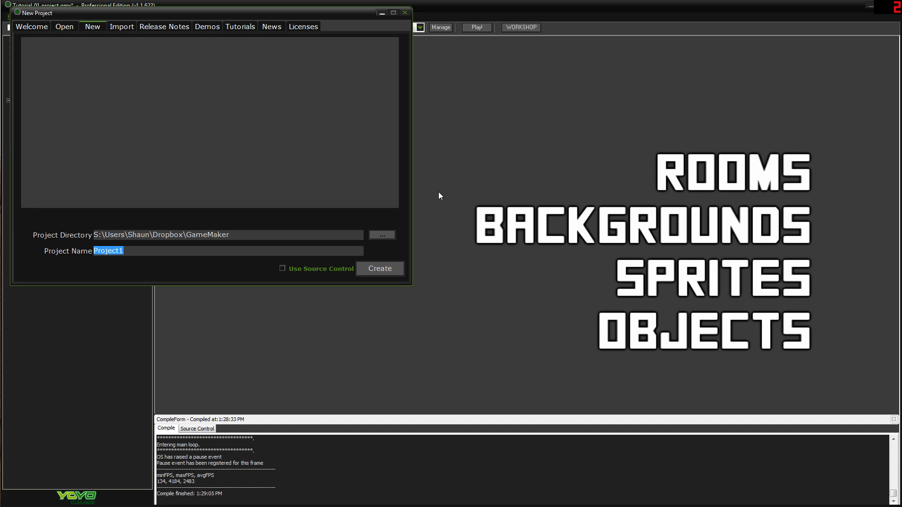
- Create a new project named Tutorial01, discarding the unsaved changes of the currently open game
{"action": "key", "text": "BackSpace"}
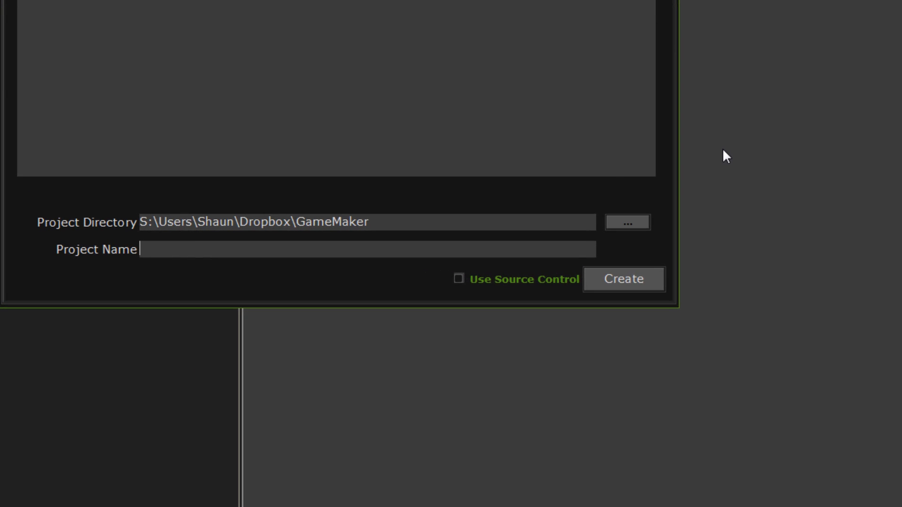
{"action": "type", "text": "Tutorial"}
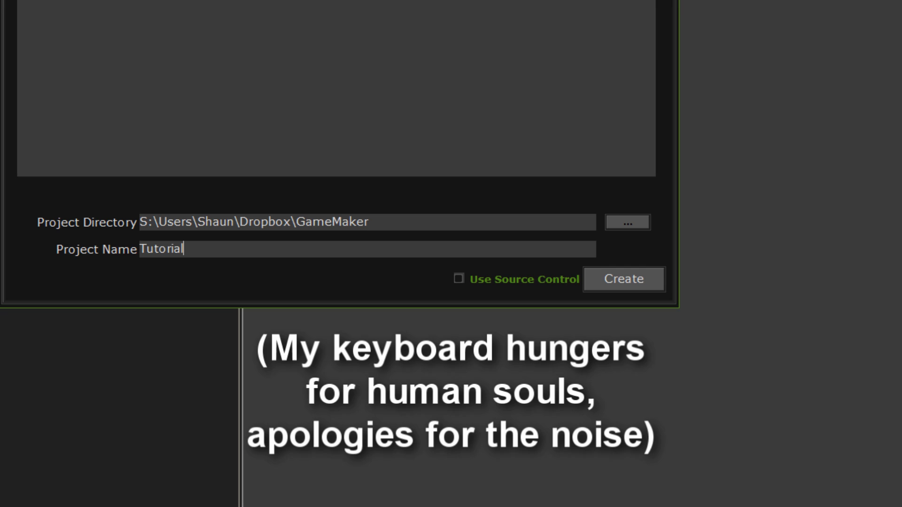
{"action": "type", "text": "01"}
{"action": "left_click", "coordinate": [625, 280]}
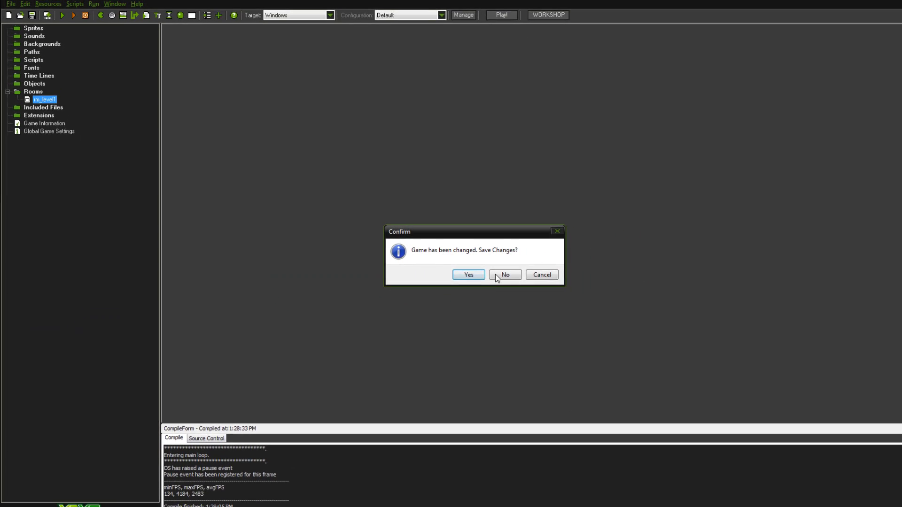
{"action": "left_click", "coordinate": [496, 276]}
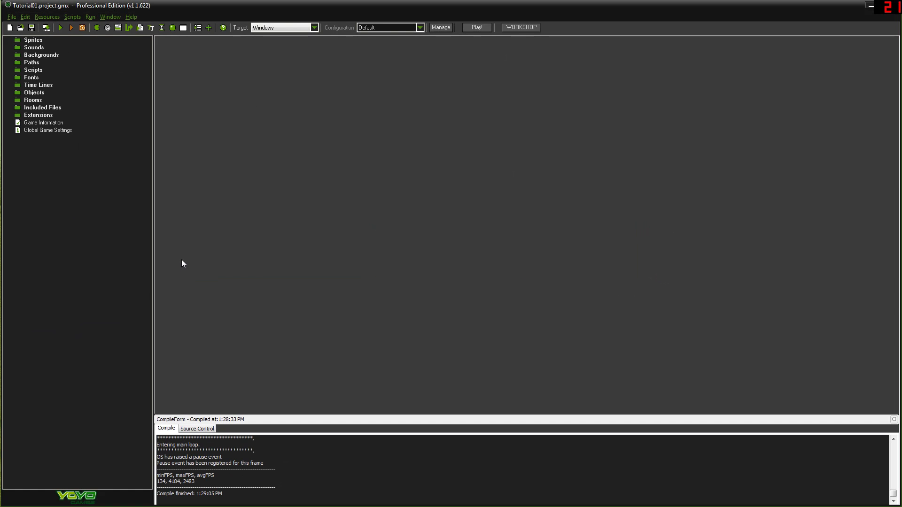
- Narrow the resource tree pane to give the workspace more room
{"action": "left_click", "coordinate": [77, 202]}
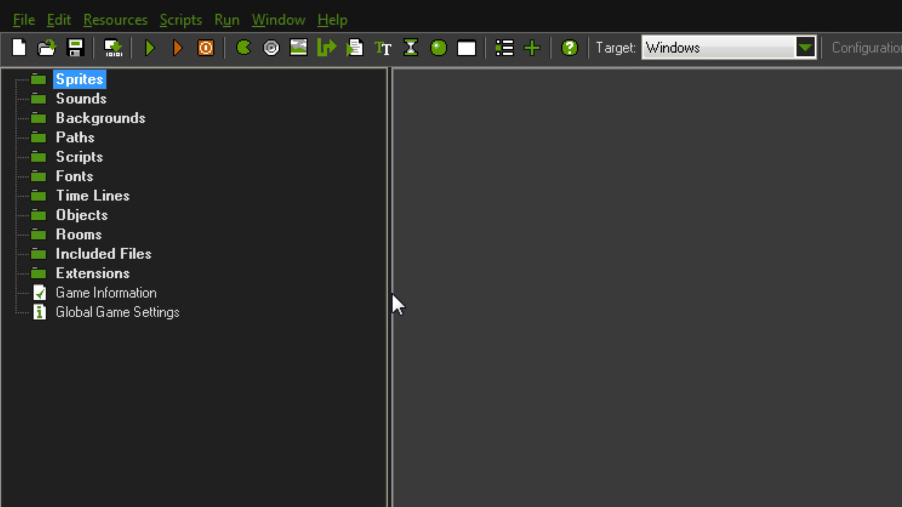
{"action": "left_click_drag", "start_coordinate": [390, 296], "coordinate": [306, 340]}
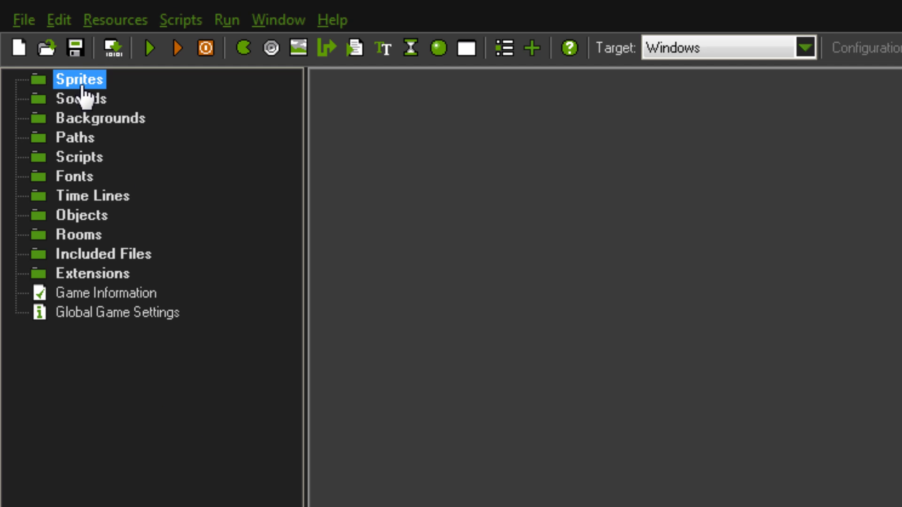
{"action": "left_click", "coordinate": [124, 122]}
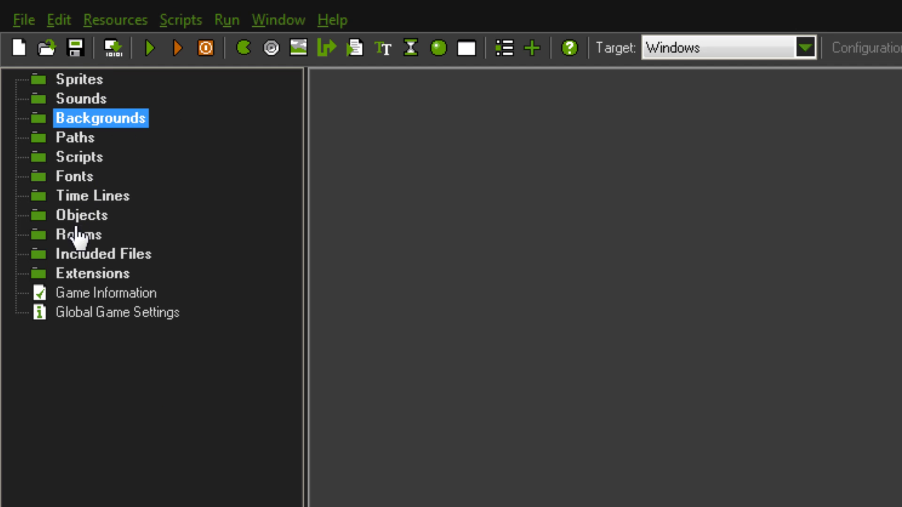
{"action": "left_click", "coordinate": [78, 218]}
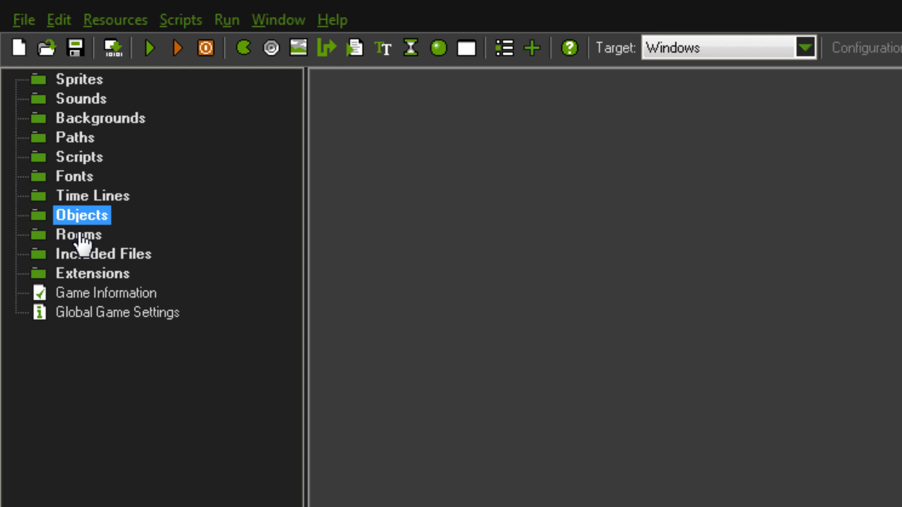
- Create a new room in the Rooms folder and maximize its properties window
{"action": "left_click", "coordinate": [80, 235]}
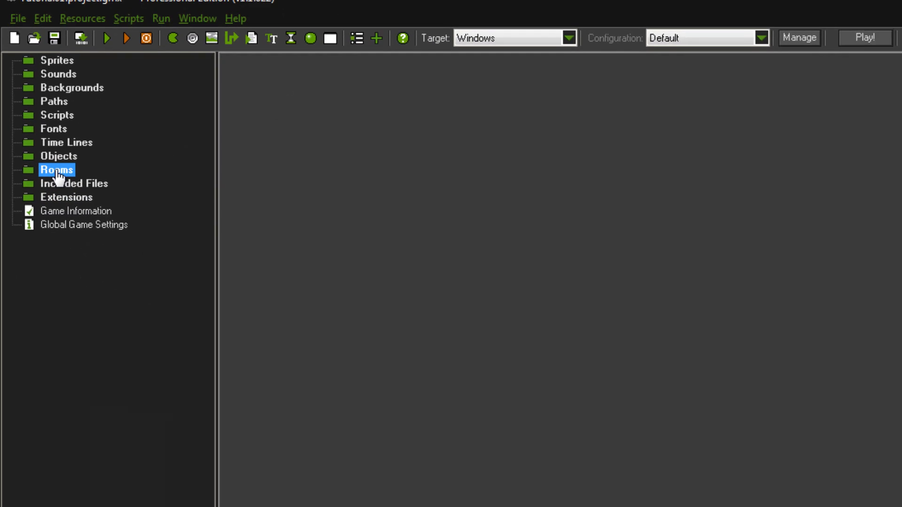
{"action": "right_click", "coordinate": [57, 173]}
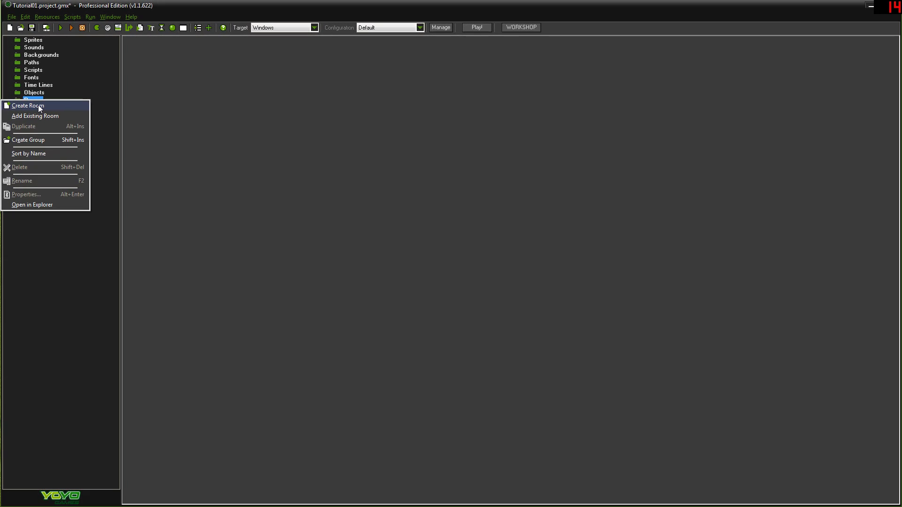
{"action": "left_click", "coordinate": [38, 105]}
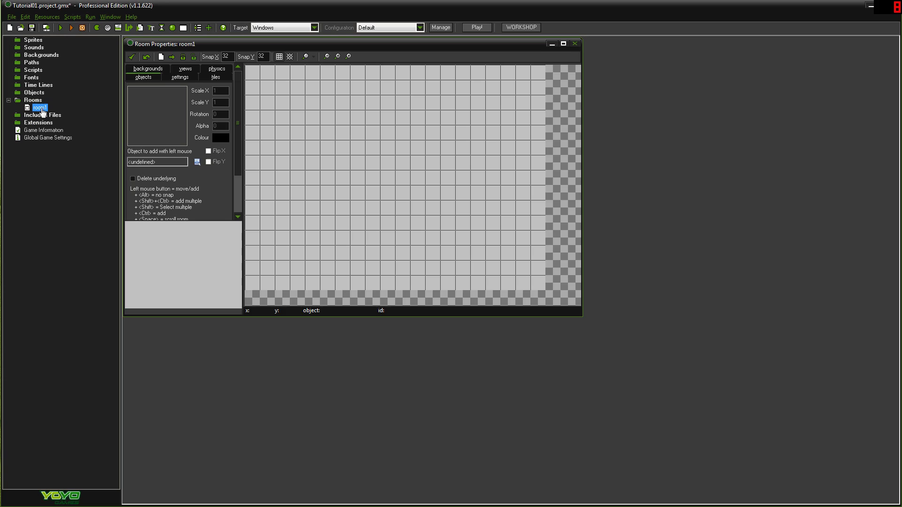
{"action": "double_click", "coordinate": [337, 47]}
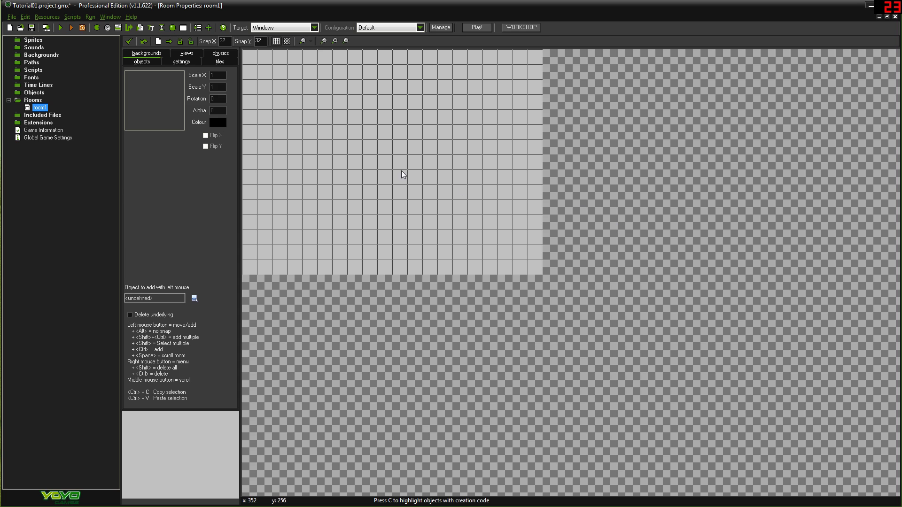
- Hide the grid in the room editor and bring the whole room into view
{"action": "middle_click_drag", "start_coordinate": [383, 183], "coordinate": [493, 238]}
{"action": "scroll", "coordinate": [497, 266], "scroll_direction": "up", "scroll_amount": 1}
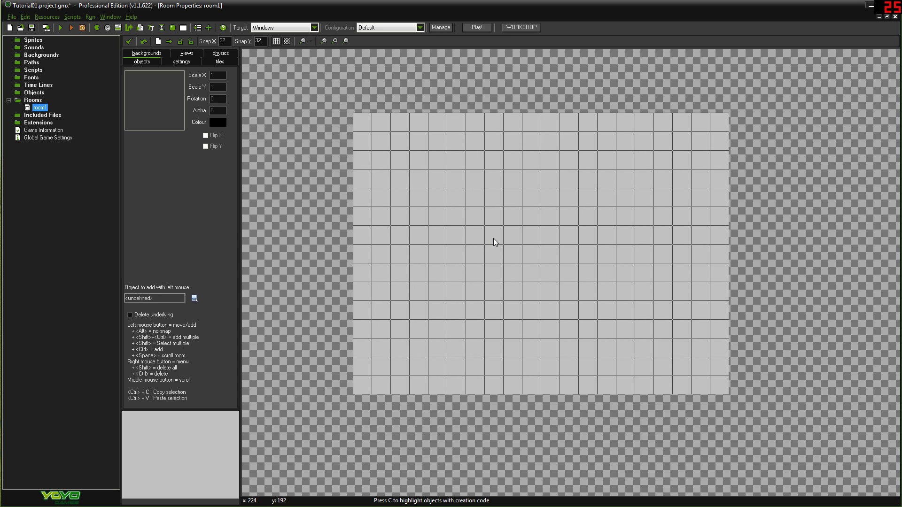
{"action": "left_click", "coordinate": [275, 42]}
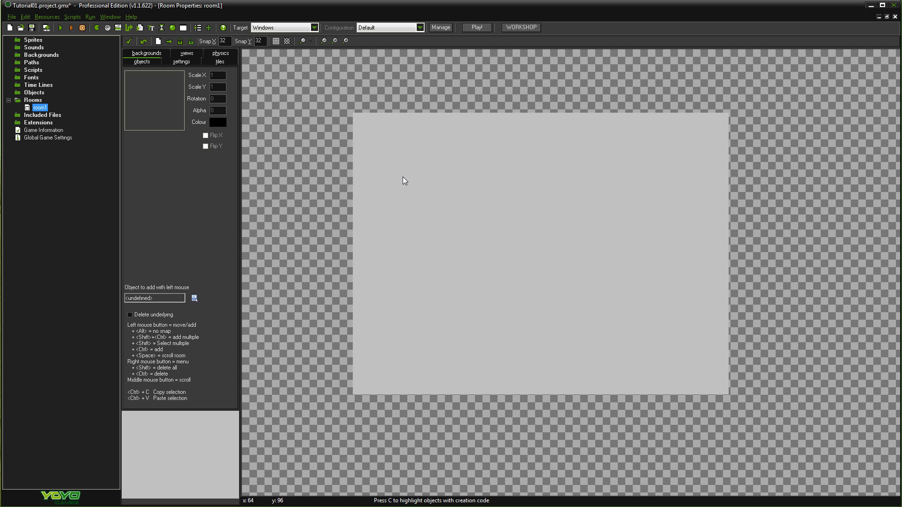
{"action": "middle_click_drag", "start_coordinate": [398, 167], "coordinate": [411, 173]}
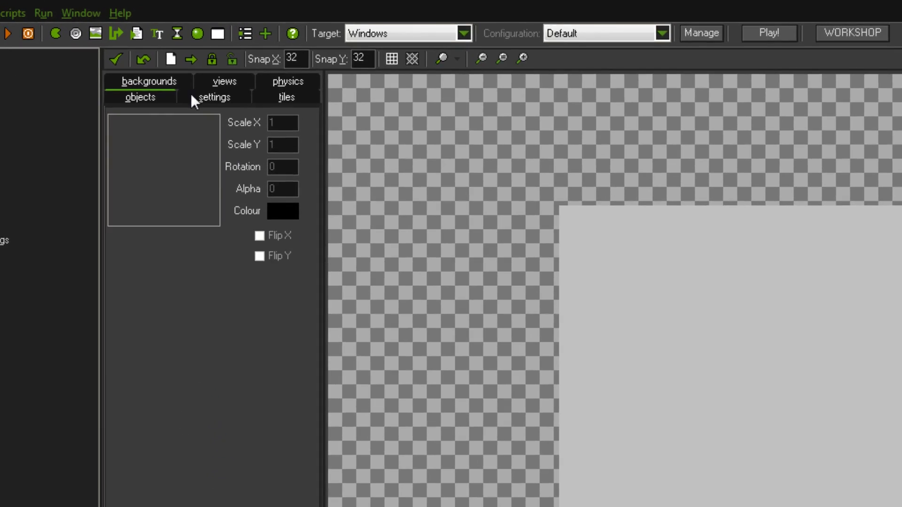
- Rename the room as rm_skyroom in its settings and accept the room changes
{"action": "left_click", "coordinate": [194, 96]}
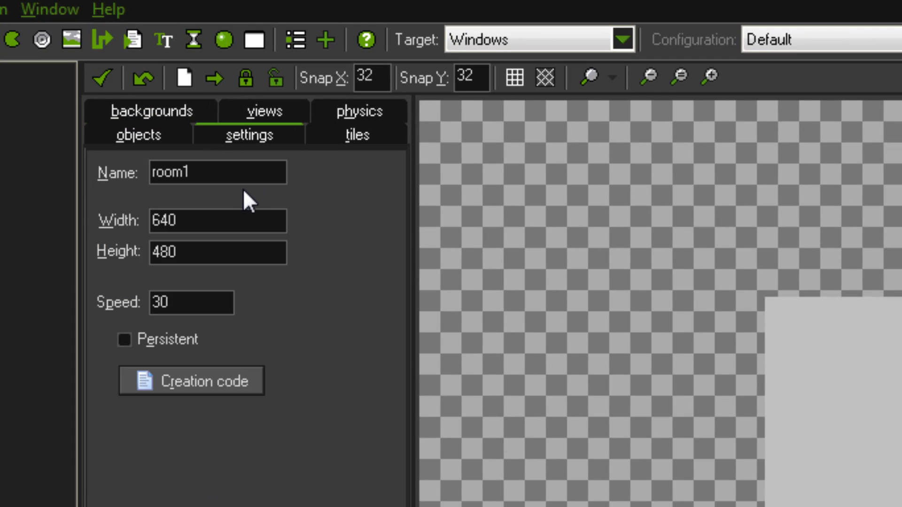
{"action": "double_click", "coordinate": [161, 120]}
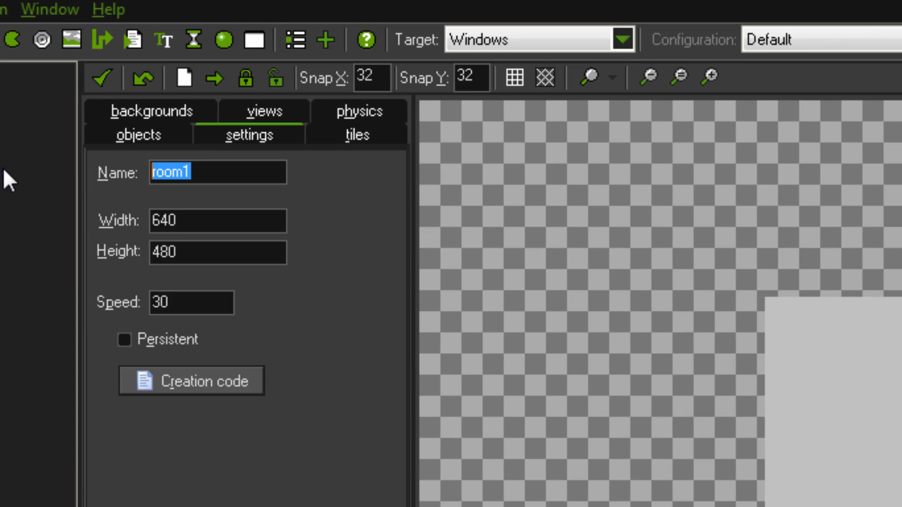
{"action": "key", "text": "BackSpace"}
{"action": "type", "text": "rm"}
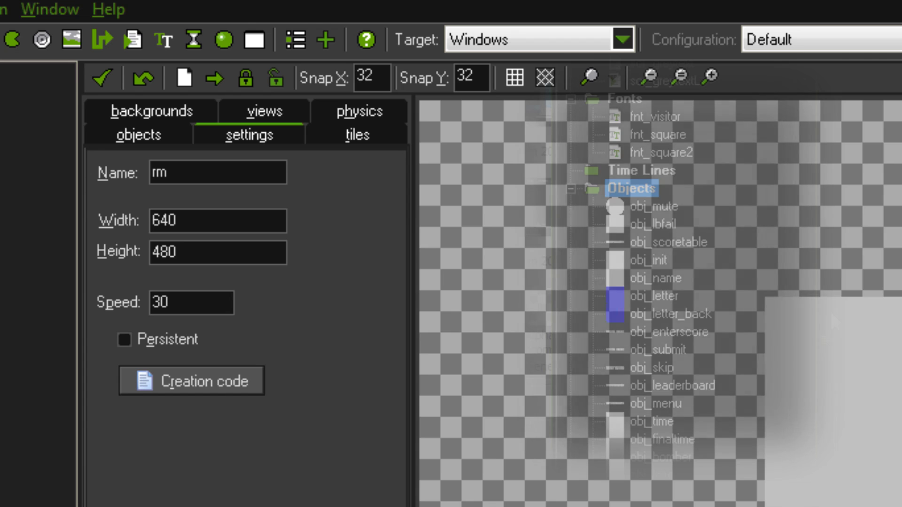
{"action": "type", "text": "_"}
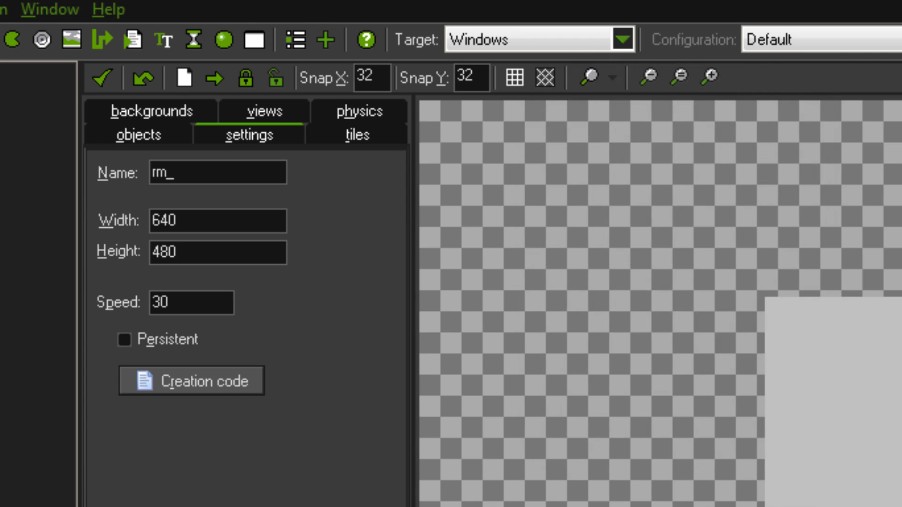
{"action": "type", "text": "level1"}
{"action": "key", "text": "ctrl+shift+Left"}
{"action": "key", "text": "BackSpace"}
{"action": "type", "text": "skyroom"}
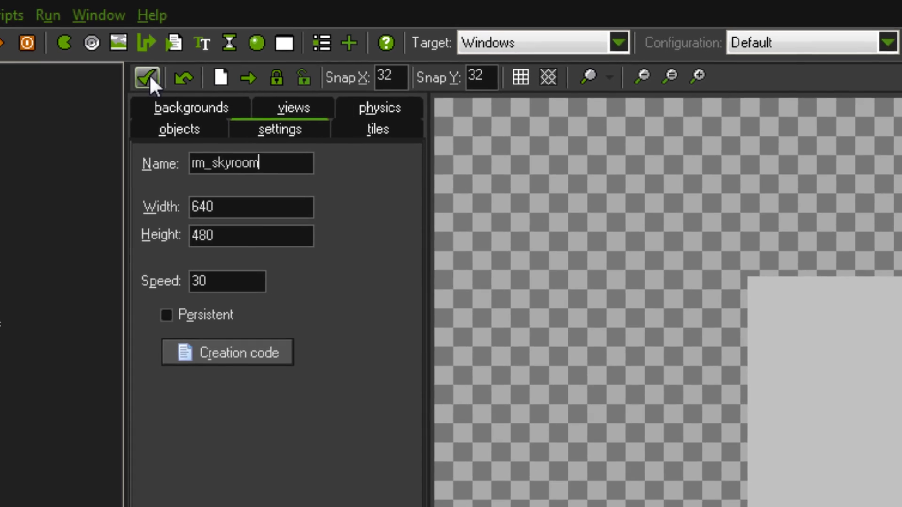
{"action": "left_click", "coordinate": [148, 76]}
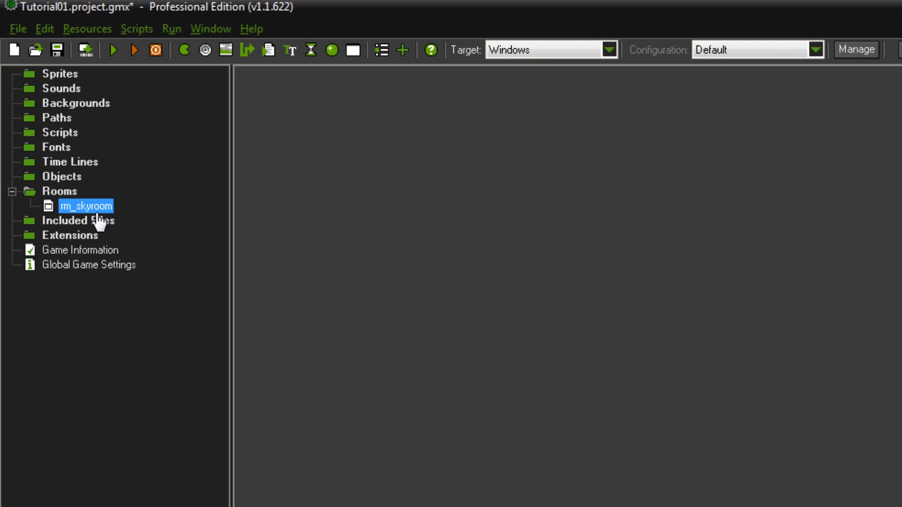
- Reopen rm_skyroom in a maximized properties window and hide its grid
{"action": "double_click", "coordinate": [96, 209]}
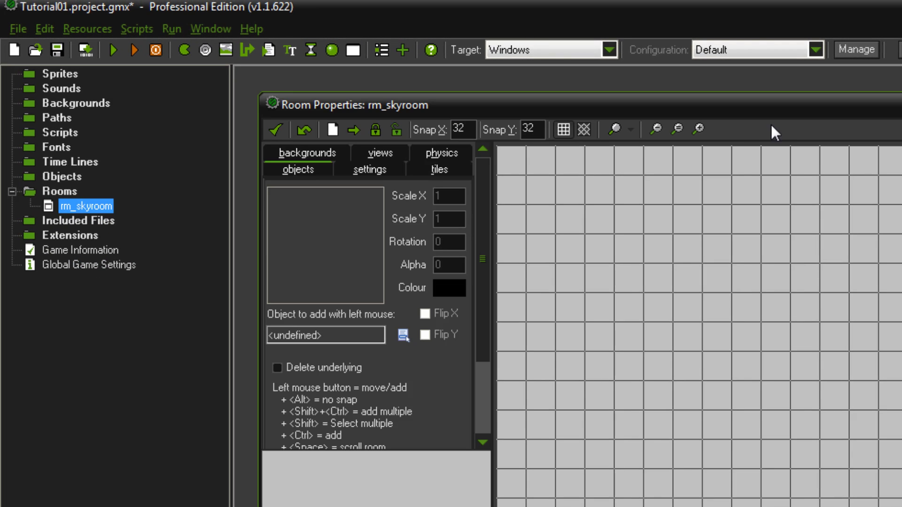
{"action": "double_click", "coordinate": [768, 103]}
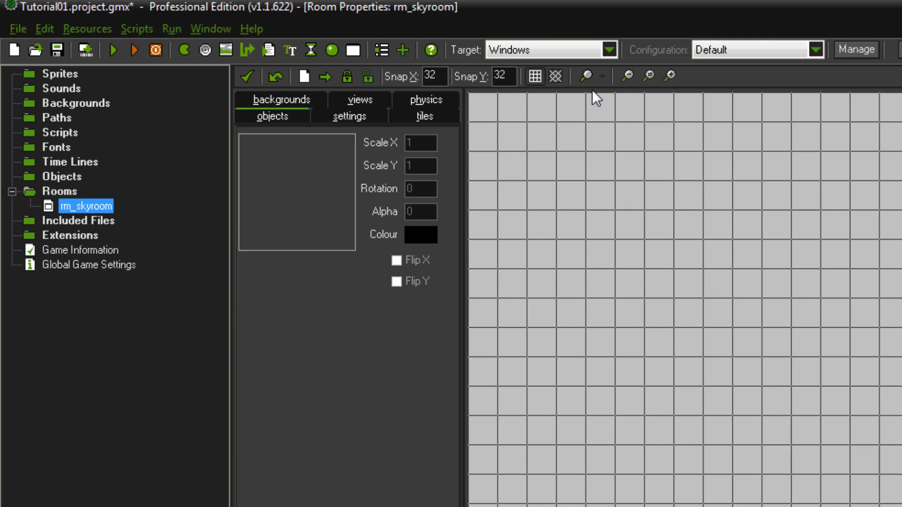
{"action": "left_click", "coordinate": [534, 76]}
- Set the width of rm_skyroom to 1024 in the room settings
{"action": "left_click", "coordinate": [328, 116]}
{"action": "left_click_drag", "start_coordinate": [301, 176], "coordinate": [226, 176]}
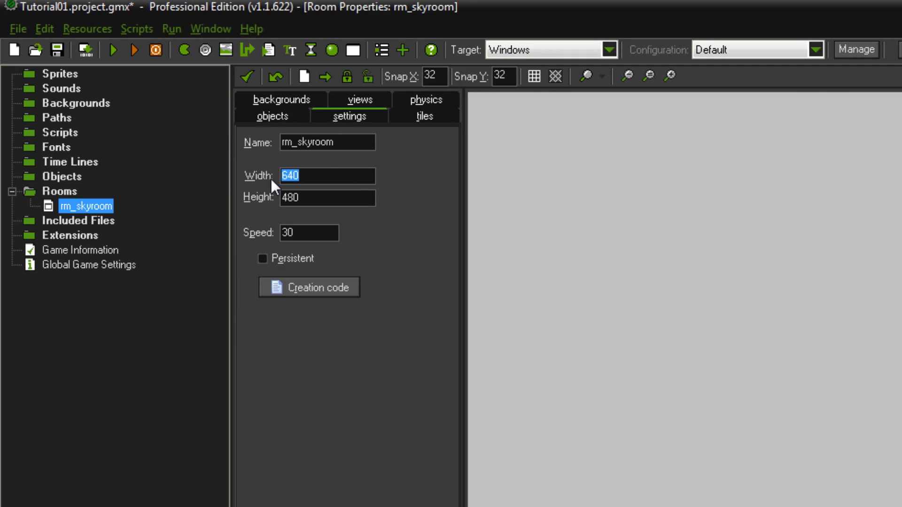
{"action": "key", "text": "Tab"}
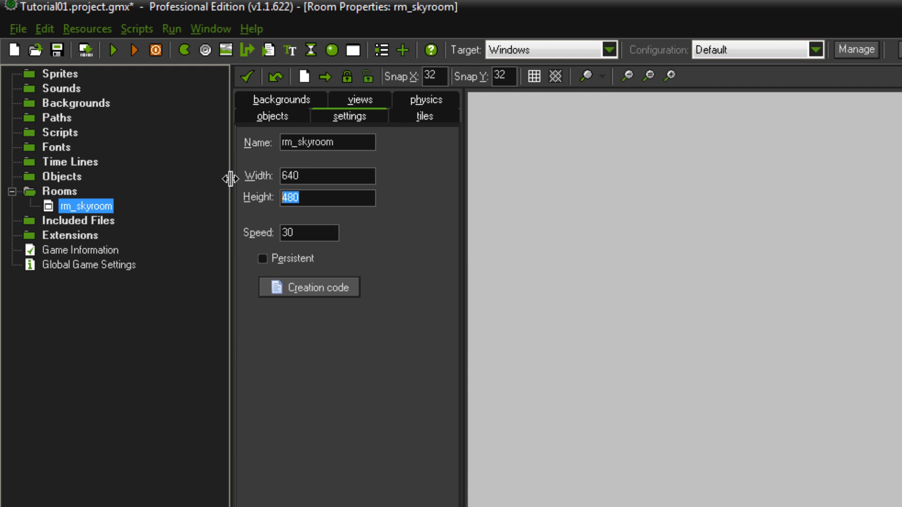
{"action": "key", "text": "shift+Tab"}
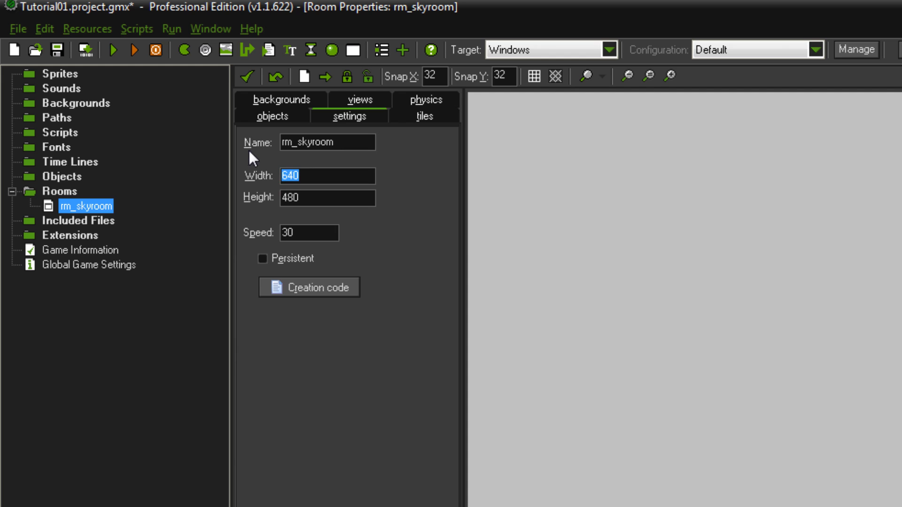
{"action": "type", "text": "1024"}
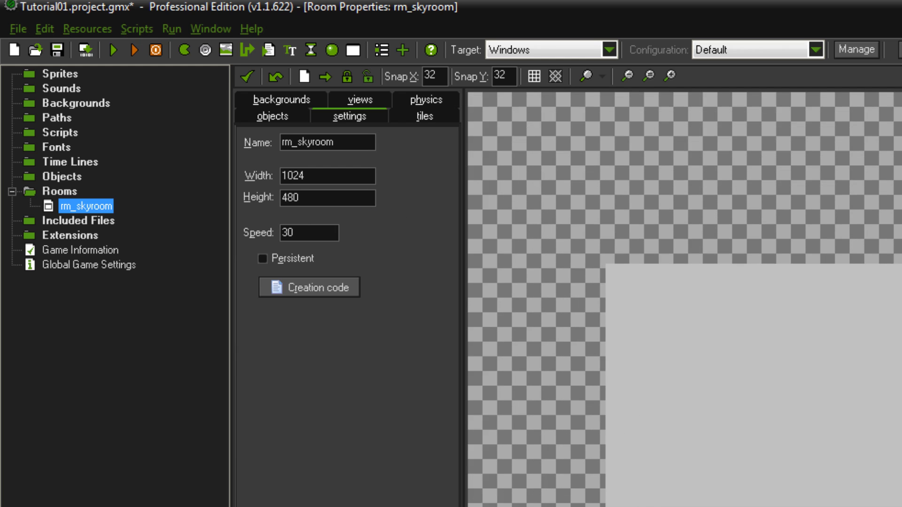
- Set the speed of rm_skyroom to 60 in the room settings
{"action": "left_click_drag", "start_coordinate": [314, 232], "coordinate": [181, 191]}
{"action": "left_click", "coordinate": [331, 200]}
{"action": "left_click_drag", "start_coordinate": [300, 197], "coordinate": [282, 197]}
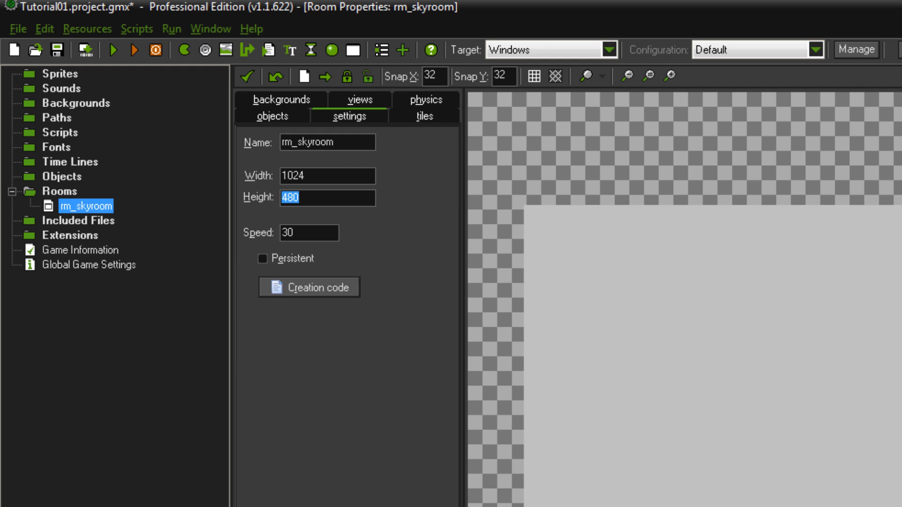
{"action": "middle_click_drag", "start_coordinate": [765, 376], "coordinate": [853, 437]}
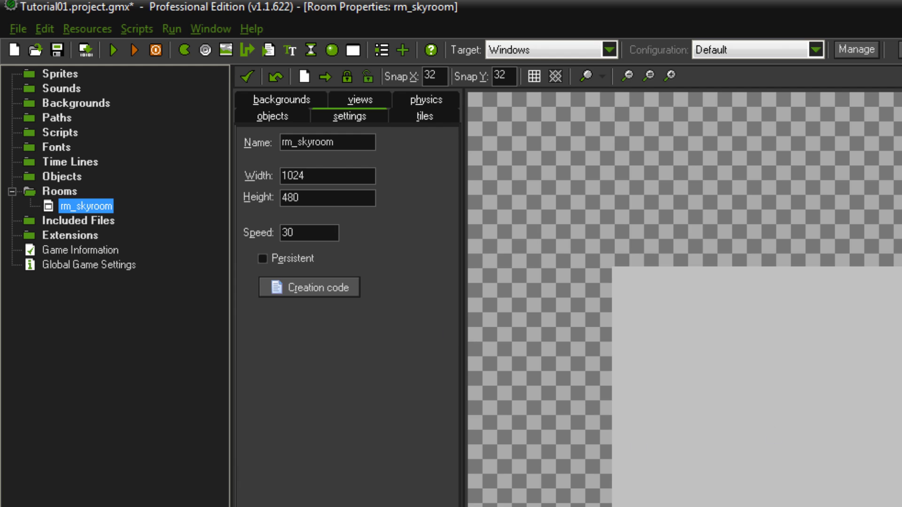
{"action": "key", "text": "Tab"}
{"action": "key", "text": "Tab"}
{"action": "type", "text": "60"}
{"action": "double_click", "coordinate": [287, 232]}
- Create a background resource named bg_clouds and load the cloud JPG image into it
{"action": "right_click", "coordinate": [77, 105]}
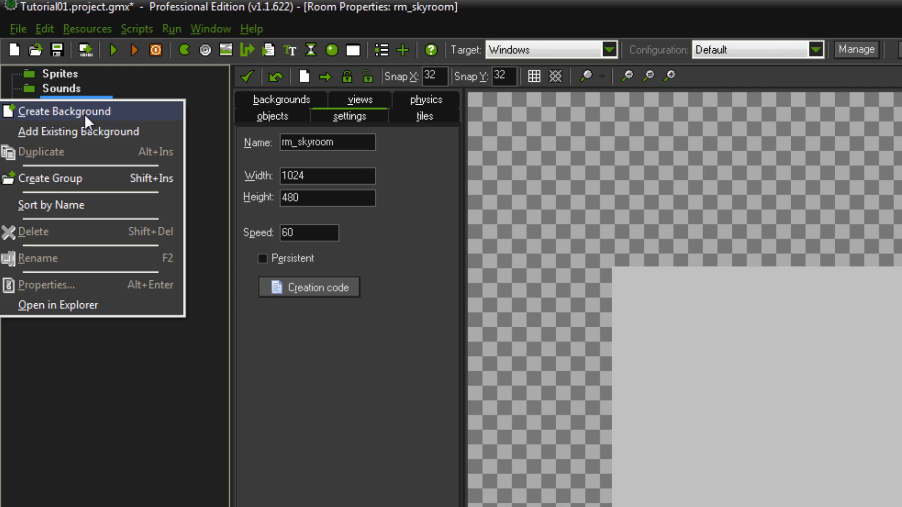
{"action": "left_click", "coordinate": [85, 114]}
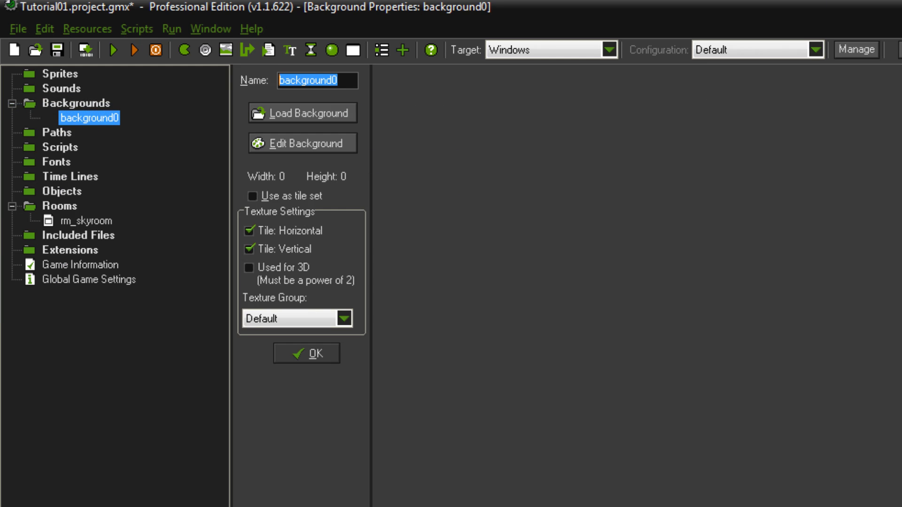
{"action": "type", "text": "bg"}
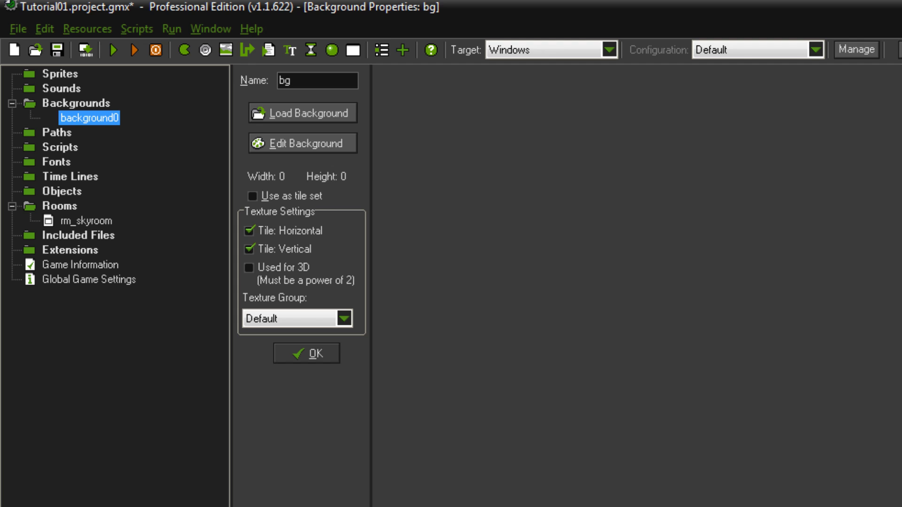
{"action": "type", "text": "_clouds"}
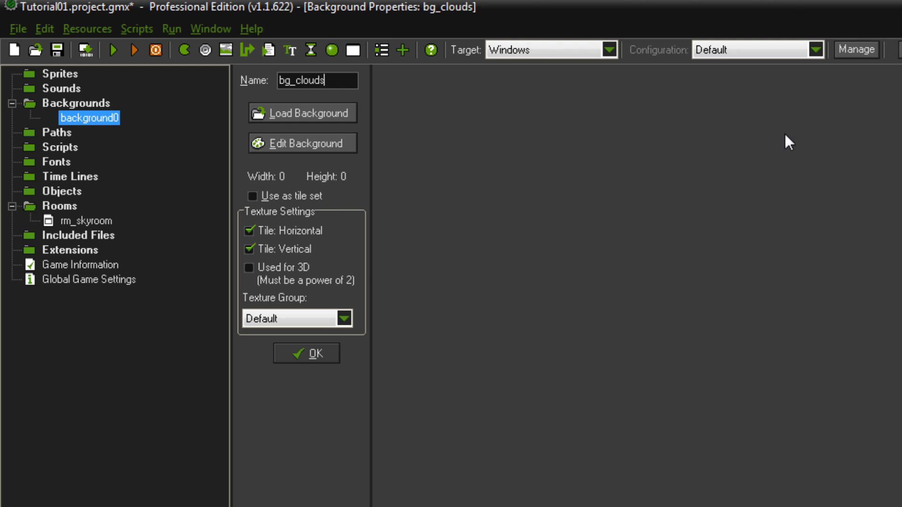
{"action": "left_click", "coordinate": [277, 113]}
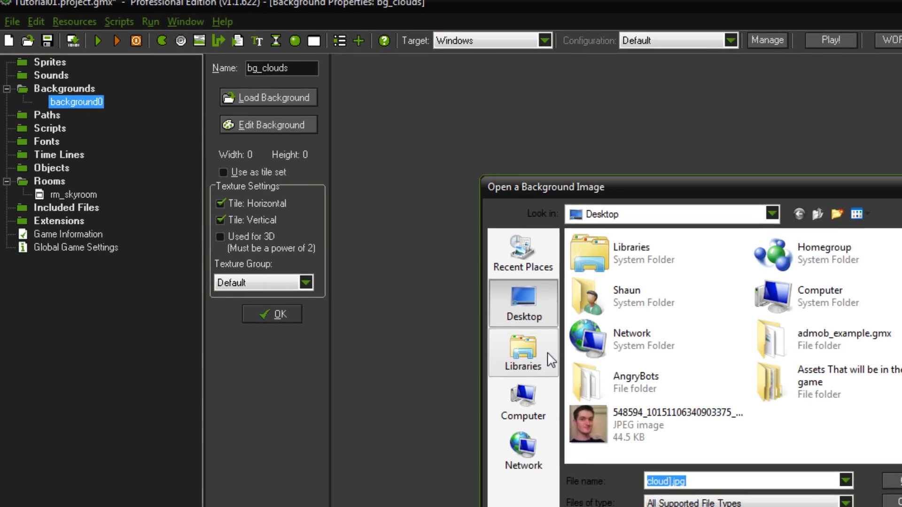
{"action": "left_click", "coordinate": [894, 479]}
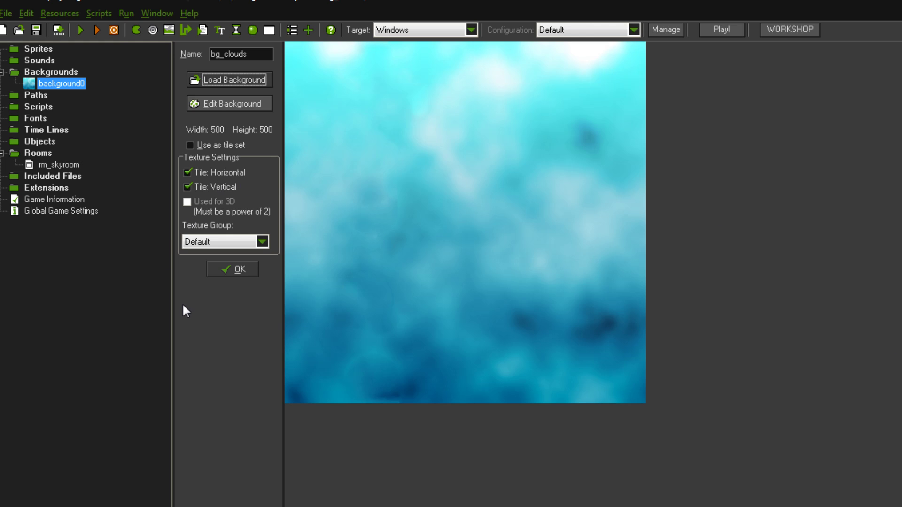
- Confirm the properties of bg_clouds and return to the rm_skyroom room
{"action": "left_click", "coordinate": [219, 271]}
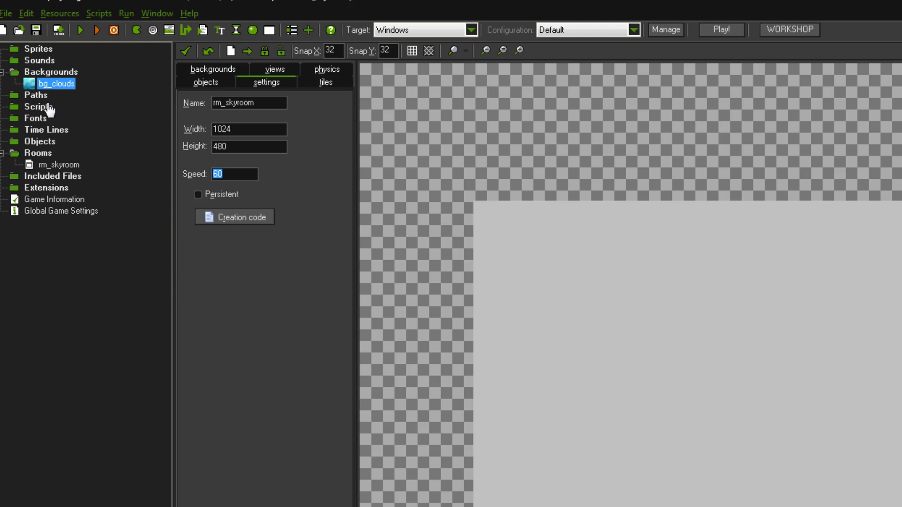
{"action": "left_click", "coordinate": [64, 164]}
{"action": "left_click", "coordinate": [57, 85]}
{"action": "left_click", "coordinate": [54, 166]}
{"action": "middle_click_drag", "start_coordinate": [549, 295], "coordinate": [566, 319]}
{"action": "middle_click_drag", "start_coordinate": [659, 438], "coordinate": [683, 459]}
{"action": "middle_click_drag", "start_coordinate": [622, 420], "coordinate": [589, 393]}
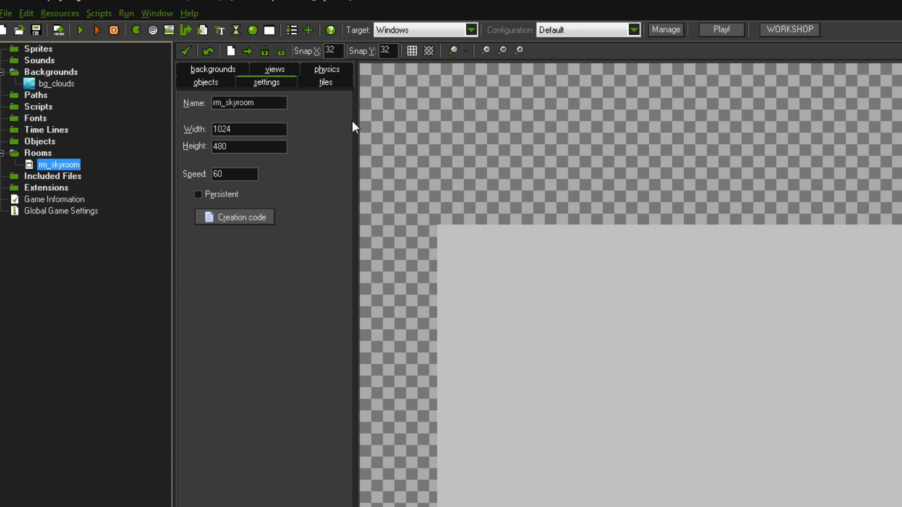
- Make Background 0 of rm_skyroom visible when the room starts and assign bg_clouds to it
{"action": "left_click", "coordinate": [213, 70]}
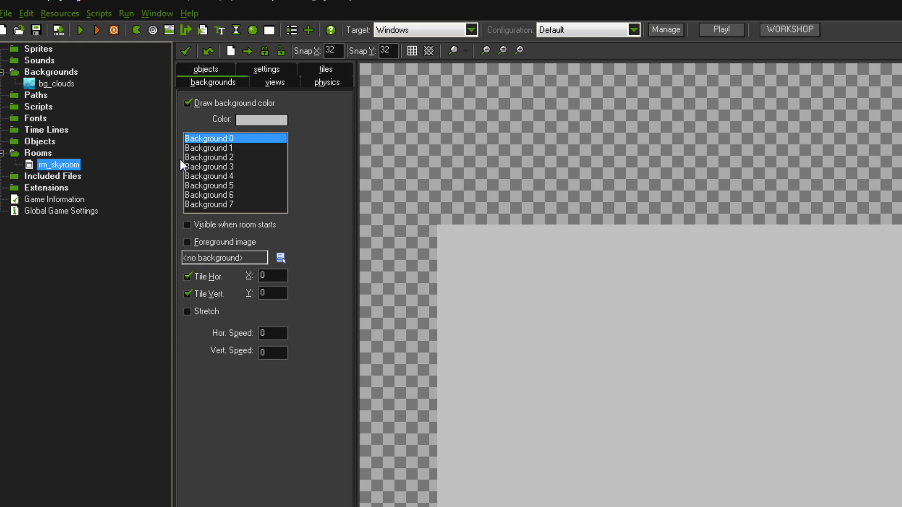
{"action": "left_click", "coordinate": [187, 225]}
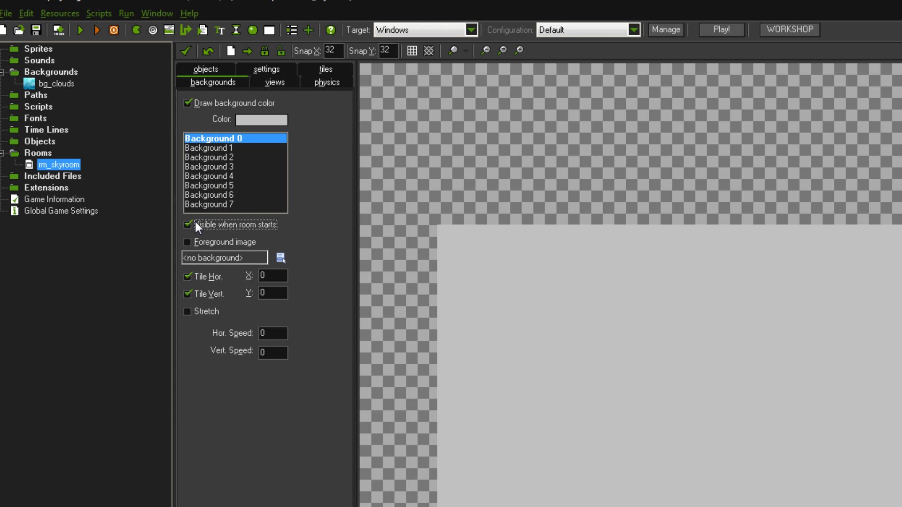
{"action": "left_click", "coordinate": [280, 258]}
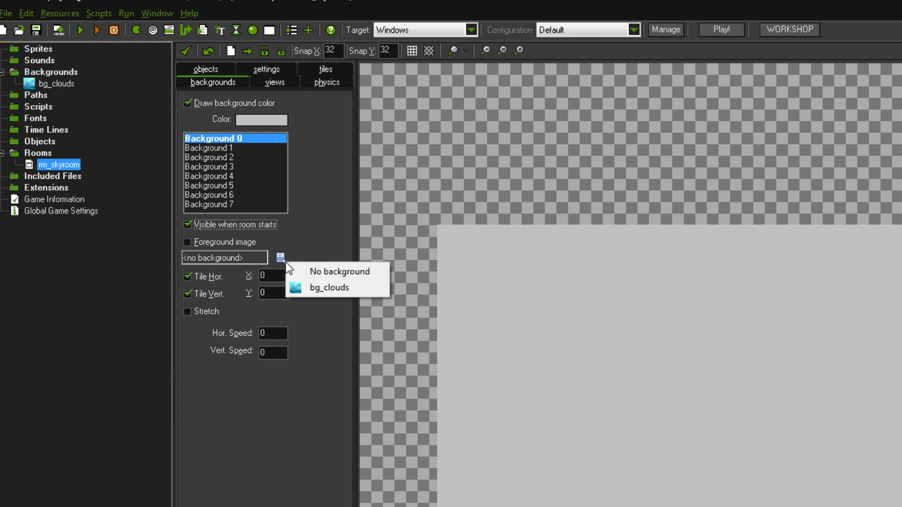
{"action": "left_click", "coordinate": [327, 287]}
{"action": "middle_click_drag", "start_coordinate": [550, 374], "coordinate": [586, 376]}
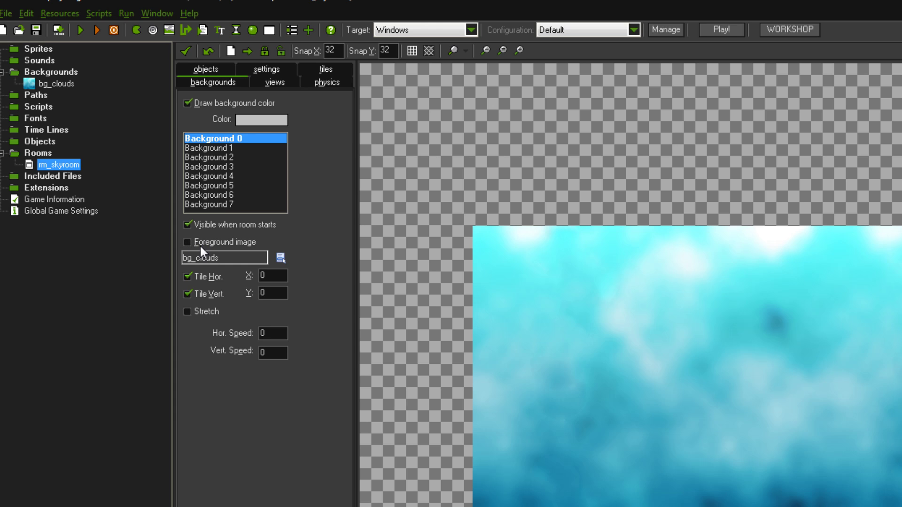
{"action": "middle_click_drag", "start_coordinate": [534, 338], "coordinate": [561, 315]}
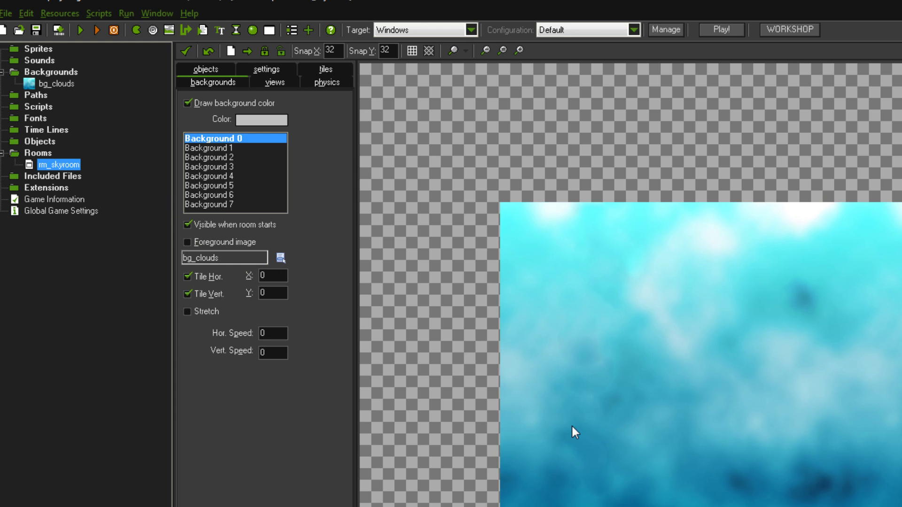
{"action": "middle_click_drag", "start_coordinate": [555, 415], "coordinate": [476, 372]}
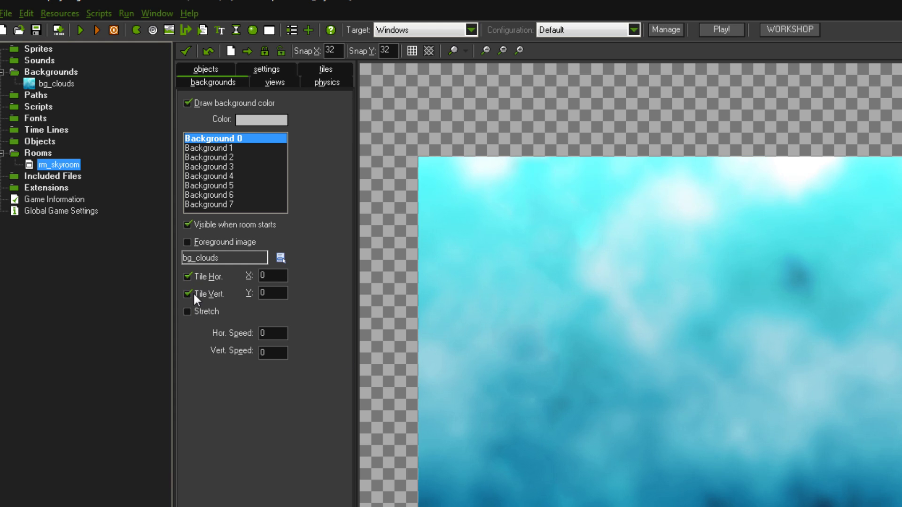
{"action": "middle_click_drag", "start_coordinate": [625, 375], "coordinate": [352, 390]}
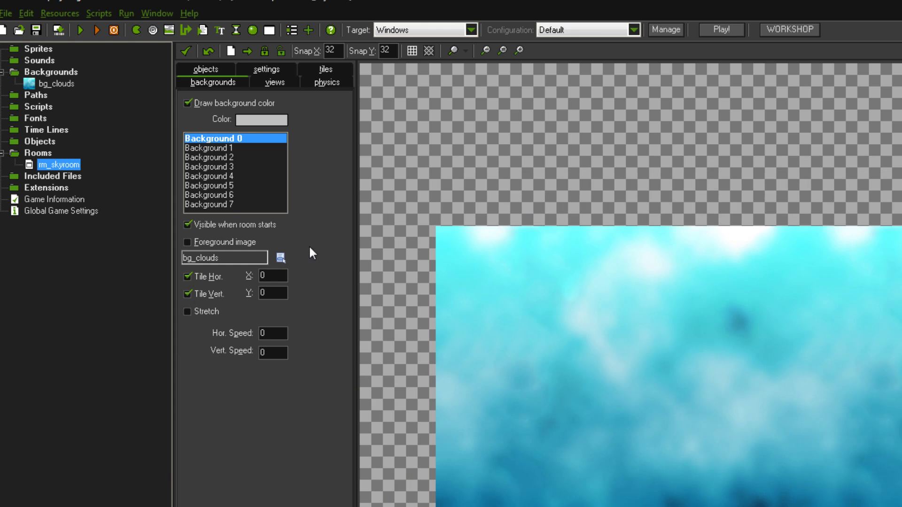
- Try a height of 700 for rm_skyroom to check the background's vertical tiling, and restore the height to 480
{"action": "left_click", "coordinate": [266, 69]}
{"action": "key", "text": "Tab"}
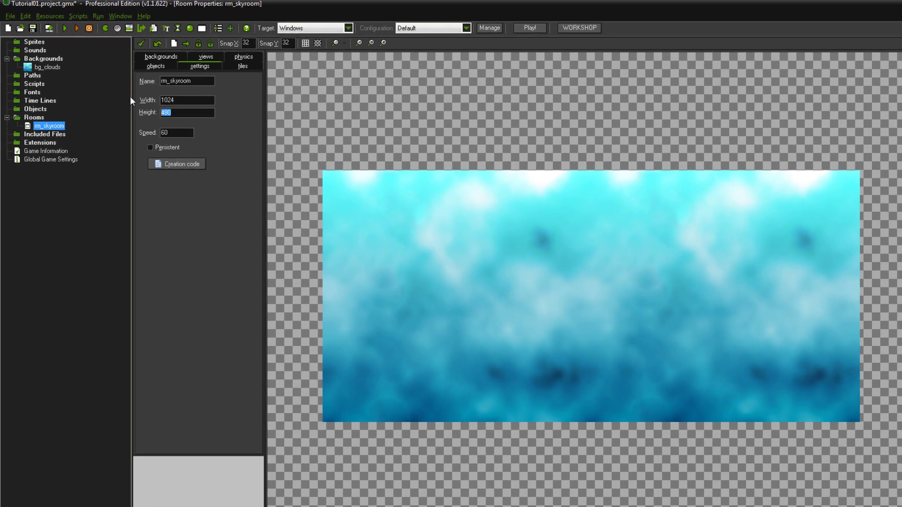
{"action": "type", "text": "700"}
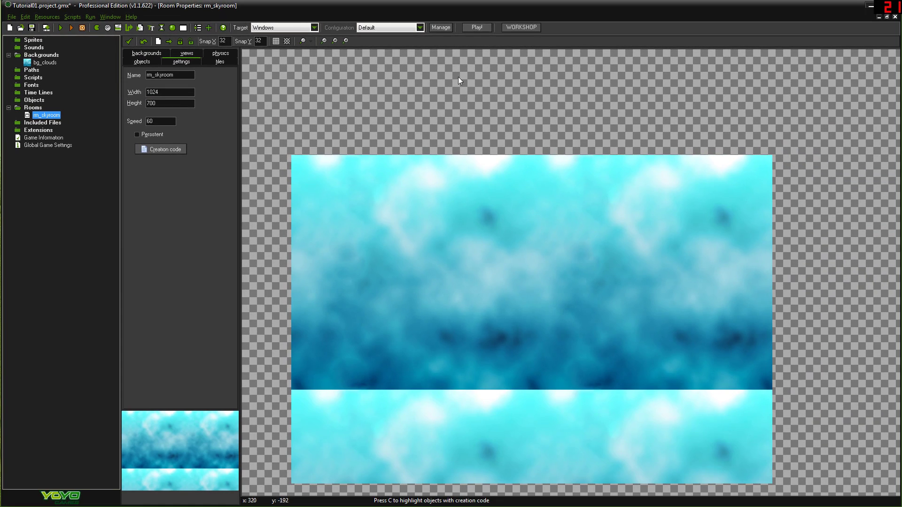
{"action": "scroll", "coordinate": [590, 155], "scroll_direction": "down", "scroll_amount": 5}
{"action": "scroll", "coordinate": [511, 283], "scroll_direction": "up", "scroll_amount": 2}
{"action": "middle_click_drag", "start_coordinate": [509, 280], "coordinate": [487, 322]}
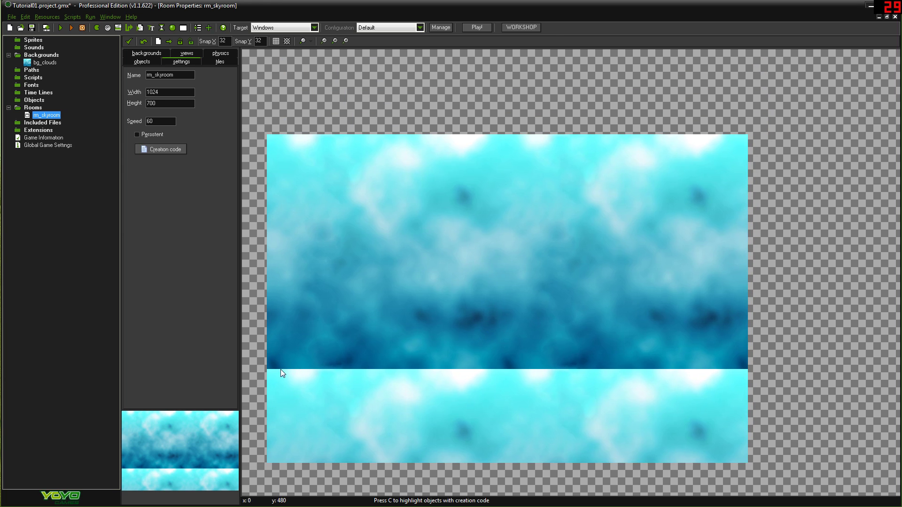
{"action": "middle_click_drag", "start_coordinate": [509, 414], "coordinate": [551, 400]}
{"action": "double_click", "coordinate": [151, 103]}
{"action": "type", "text": "480"}
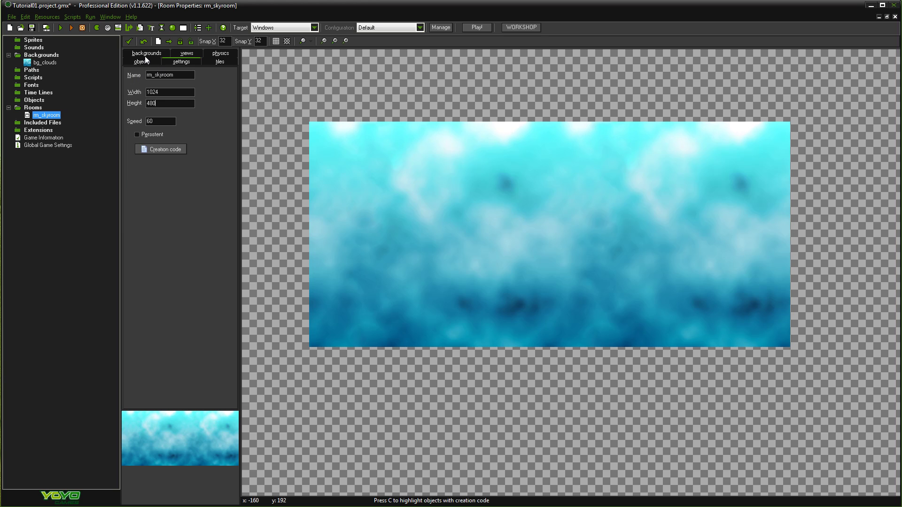
- Set the horizontal speed of Background 0 to 1 and save the project
{"action": "left_click", "coordinate": [144, 55]}
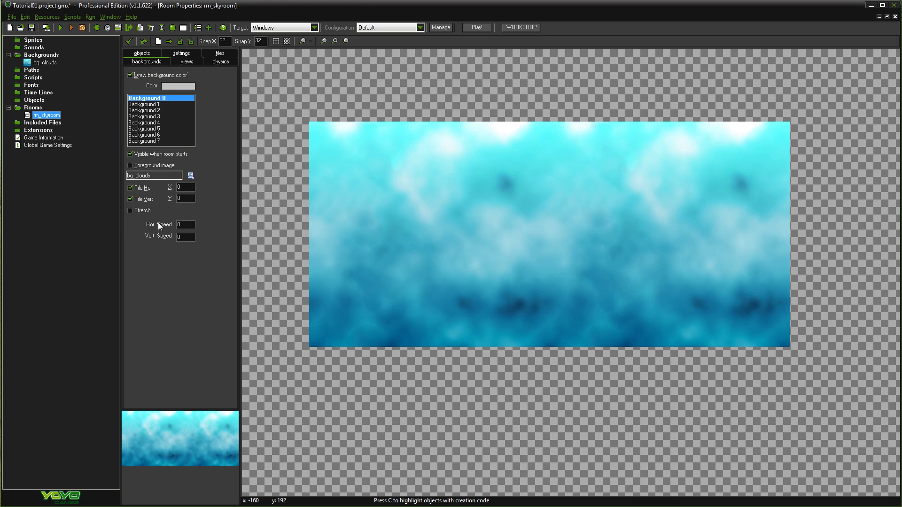
{"action": "left_click_drag", "start_coordinate": [183, 225], "coordinate": [18, 140]}
{"action": "type", "text": "1"}
{"action": "left_click", "coordinate": [32, 32]}
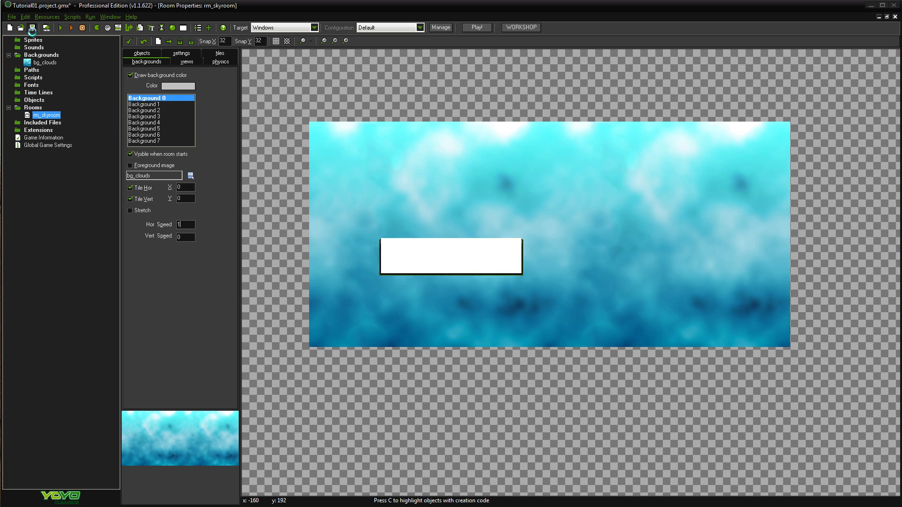
- Run the game, examine how the cloud background scrolls in the game window, and close it
{"action": "left_click", "coordinate": [61, 28]}
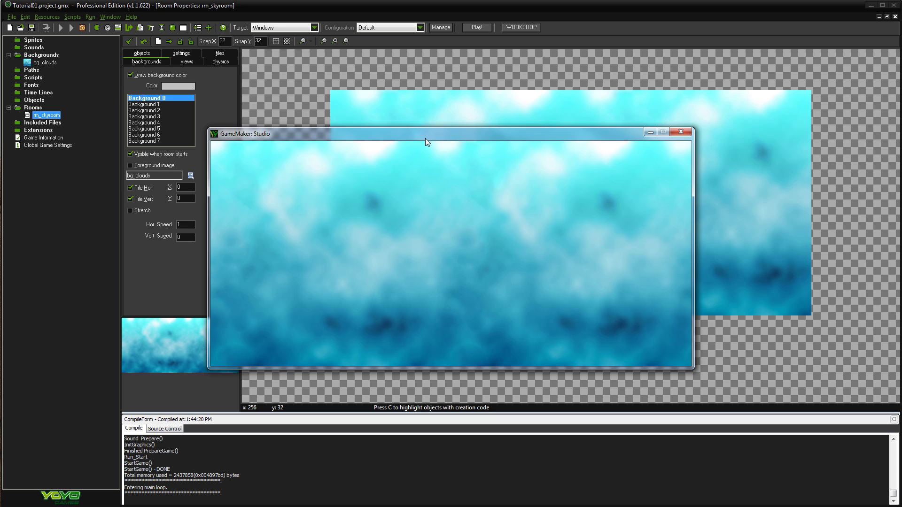
{"action": "left_click_drag", "start_coordinate": [424, 136], "coordinate": [466, 91]}
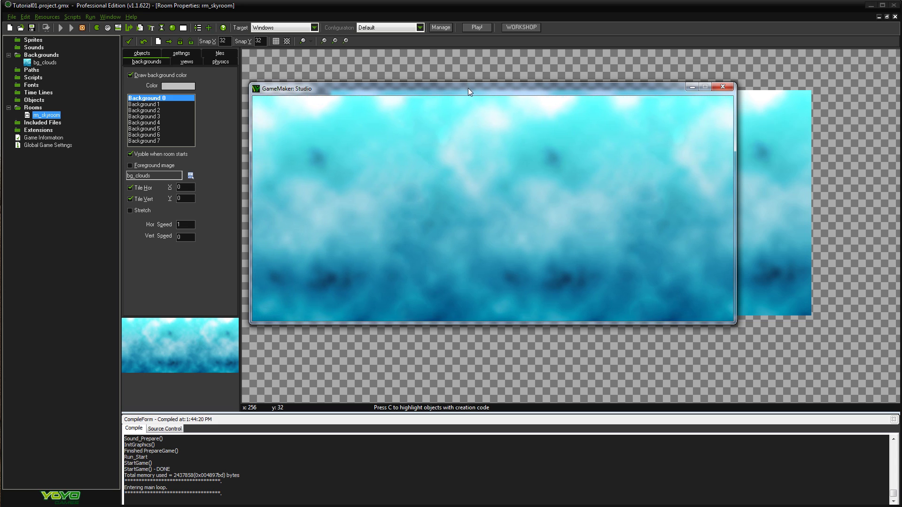
{"action": "left_click_drag", "start_coordinate": [468, 88], "coordinate": [473, 74]}
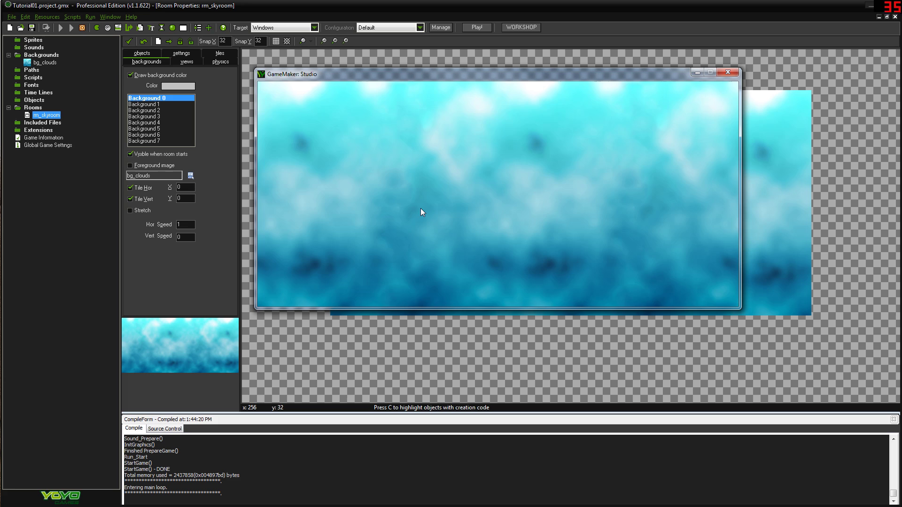
{"action": "left_click_drag", "start_coordinate": [489, 75], "coordinate": [518, 119]}
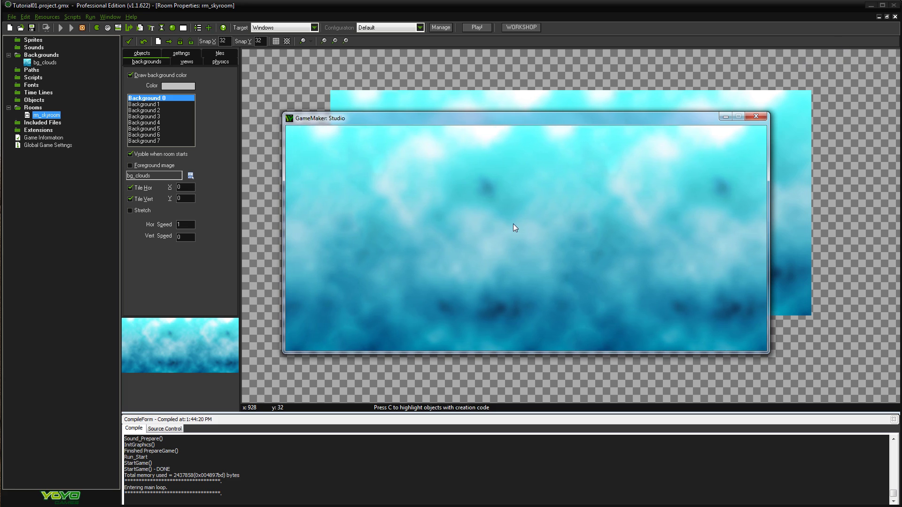
{"action": "left_click_drag", "start_coordinate": [477, 118], "coordinate": [435, 90]}
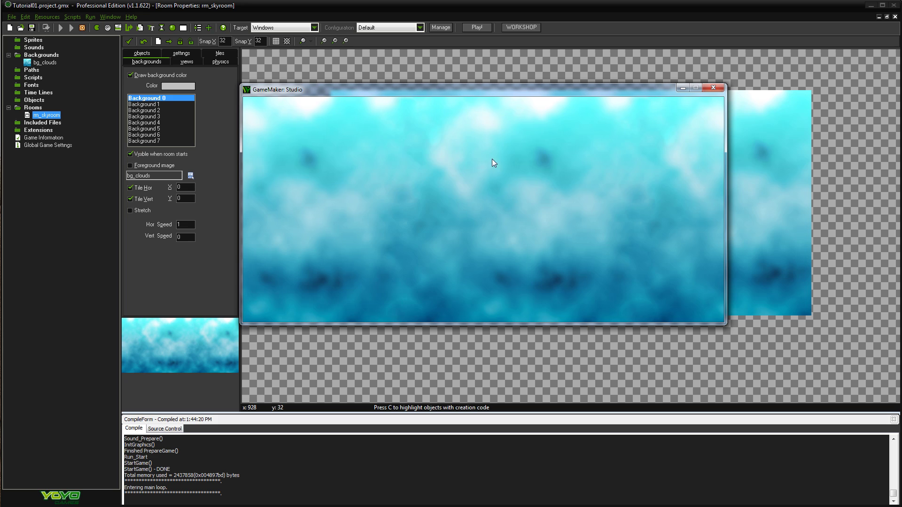
{"action": "left_click_drag", "start_coordinate": [526, 88], "coordinate": [560, 68]}
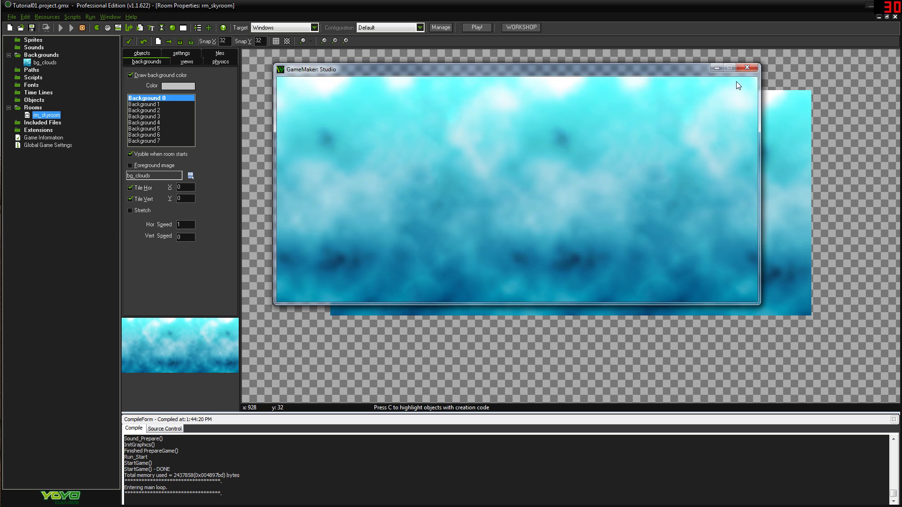
{"action": "left_click", "coordinate": [748, 68]}
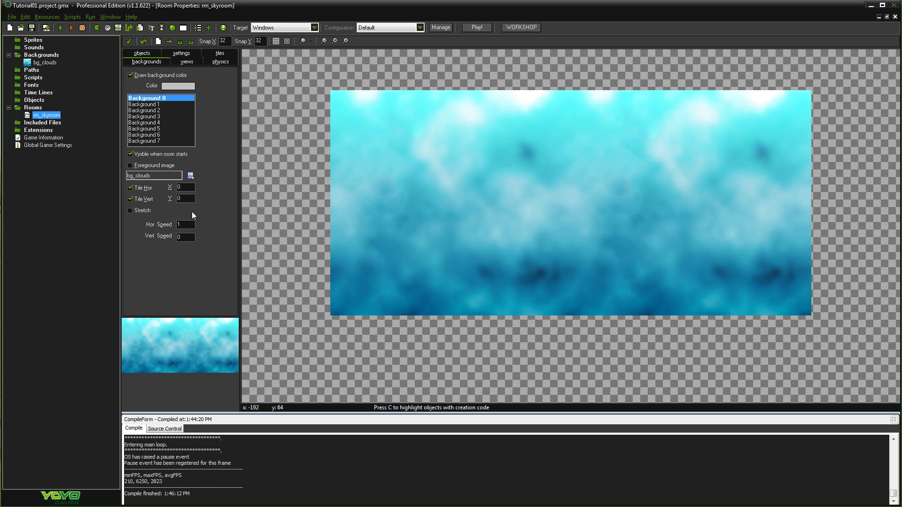
- Set the horizontal speed of Background 0 to -2 and test-run the game
{"action": "left_click_drag", "start_coordinate": [182, 224], "coordinate": [124, 212]}
{"action": "type", "text": "-2"}
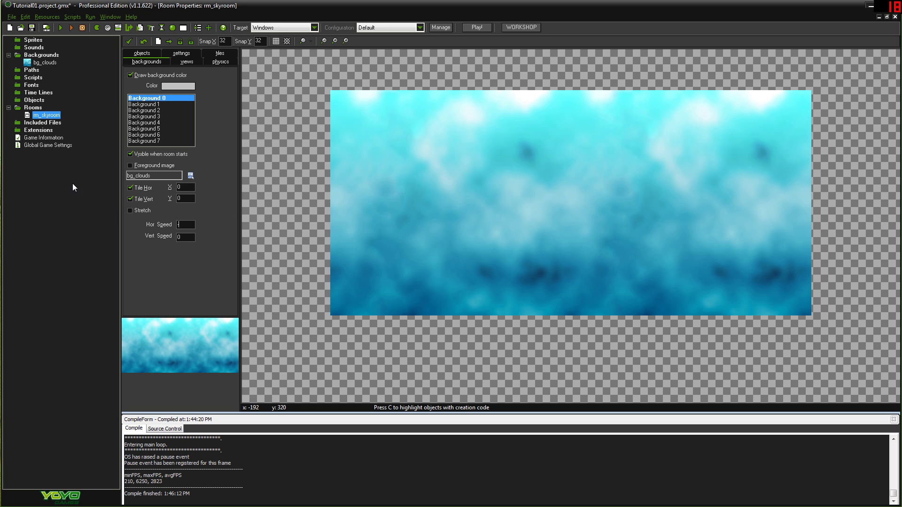
{"action": "left_click", "coordinate": [60, 27]}
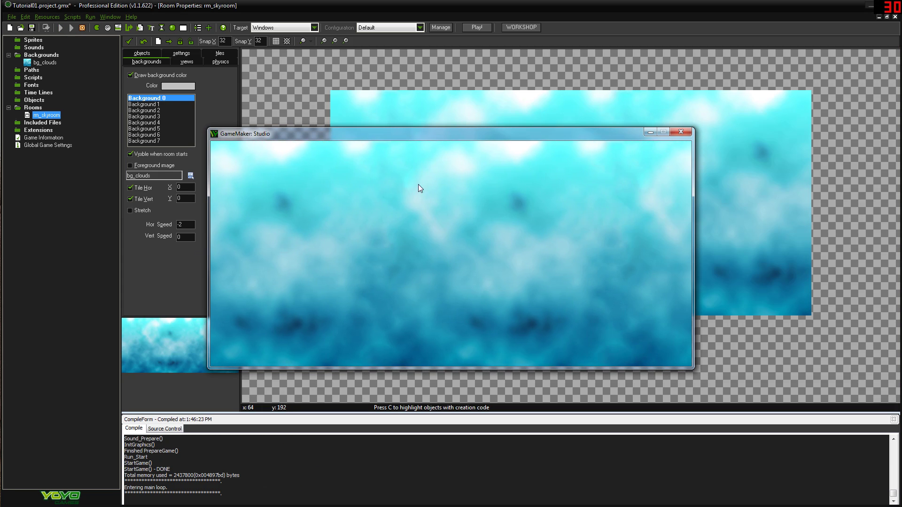
{"action": "left_click_drag", "start_coordinate": [424, 134], "coordinate": [491, 114]}
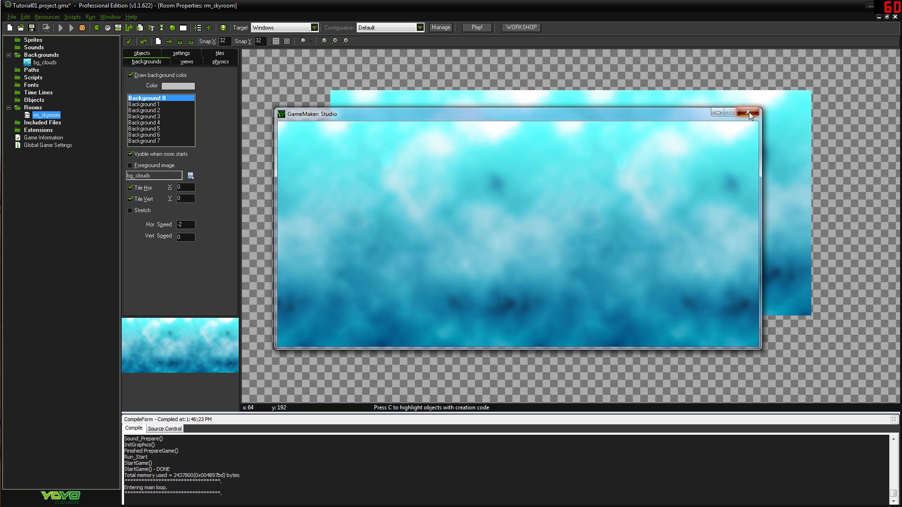
{"action": "left_click", "coordinate": [748, 112]}
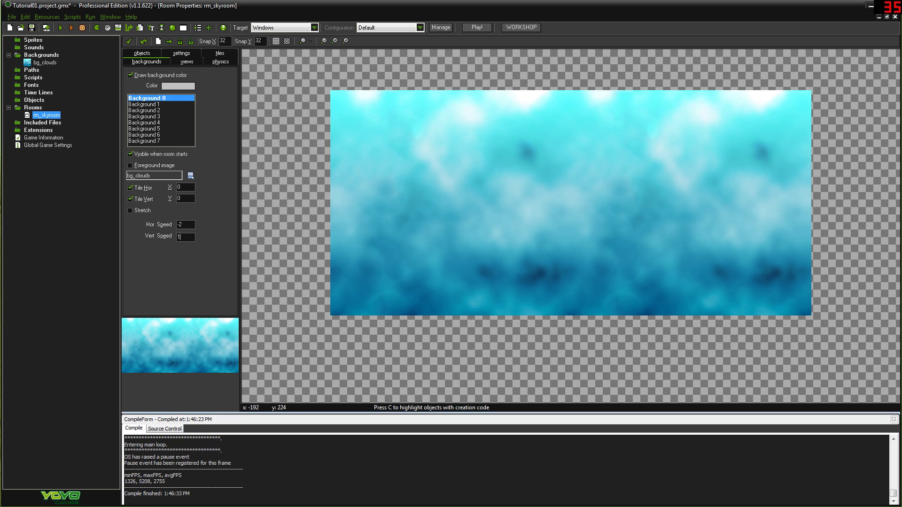
- Set the vertical speed of Background 0 to 1 and test-run the game
{"action": "left_click", "coordinate": [63, 29]}
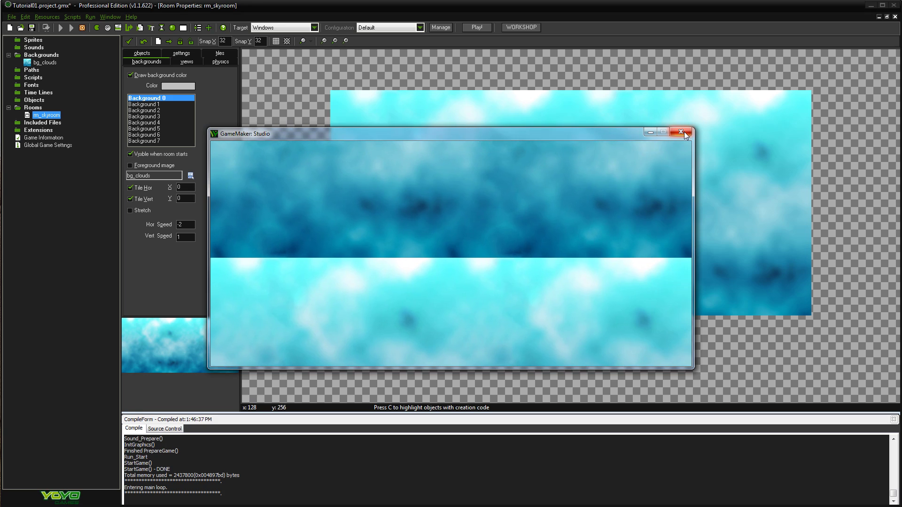
{"action": "left_click", "coordinate": [682, 131]}
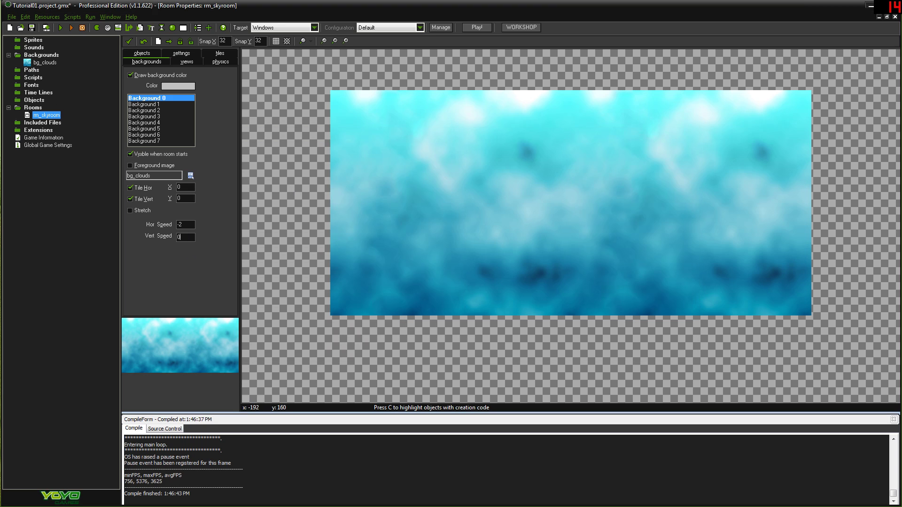
- Set the horizontal speed of Background 0 to 1 and its vertical speed to 0
{"action": "type", "text": "1"}
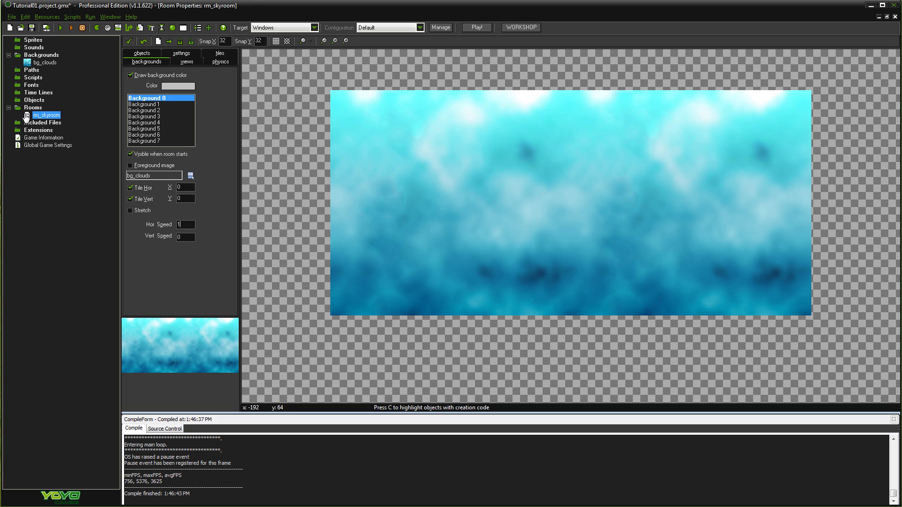
{"action": "middle_click_drag", "start_coordinate": [471, 176], "coordinate": [428, 198]}
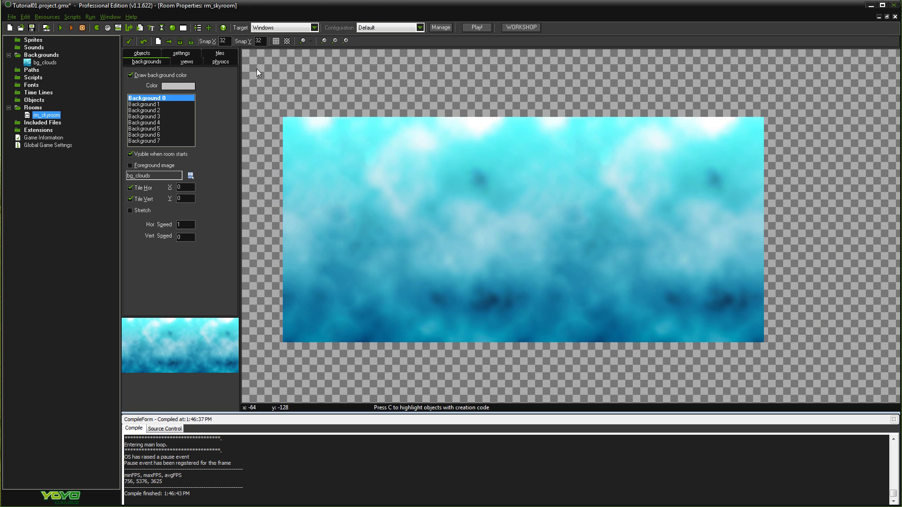
{"action": "left_click", "coordinate": [223, 54]}
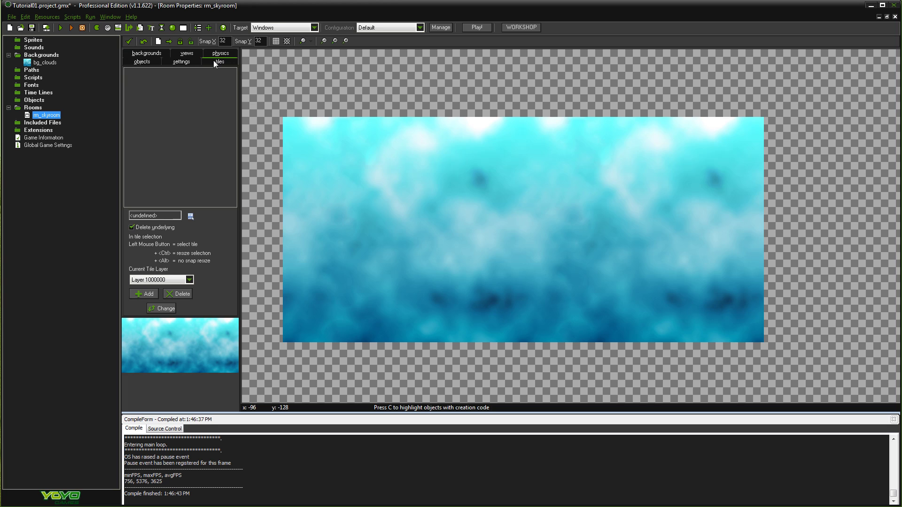
{"action": "left_click", "coordinate": [141, 54]}
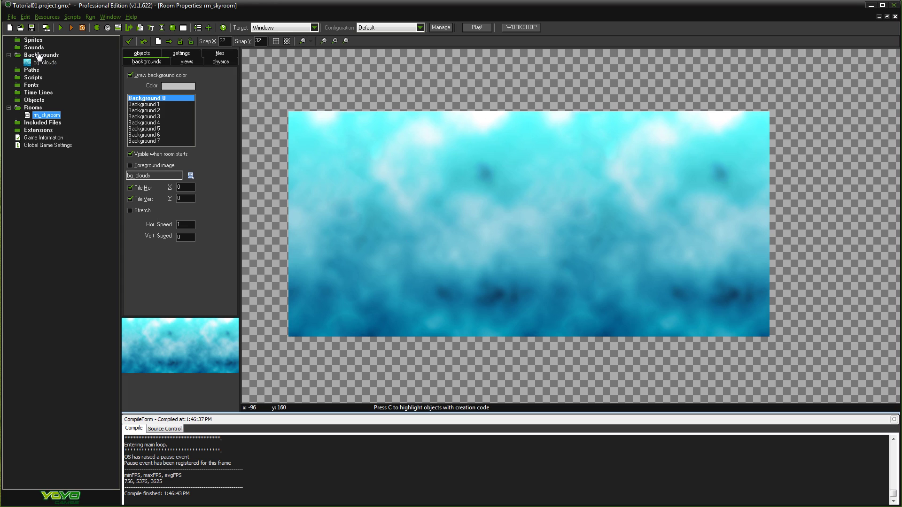
- Create a new sprite resource in the Sprites group
{"action": "left_click", "coordinate": [33, 41]}
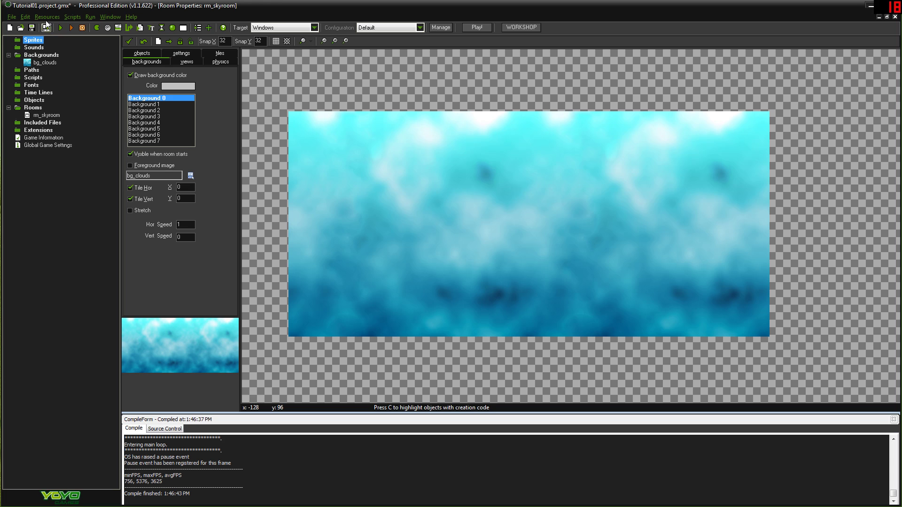
{"action": "right_click", "coordinate": [27, 42]}
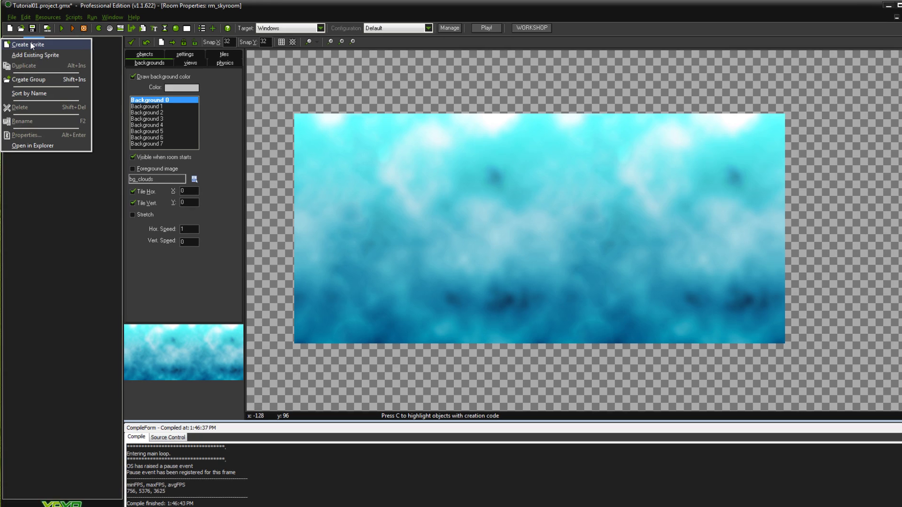
{"action": "left_click", "coordinate": [31, 46]}
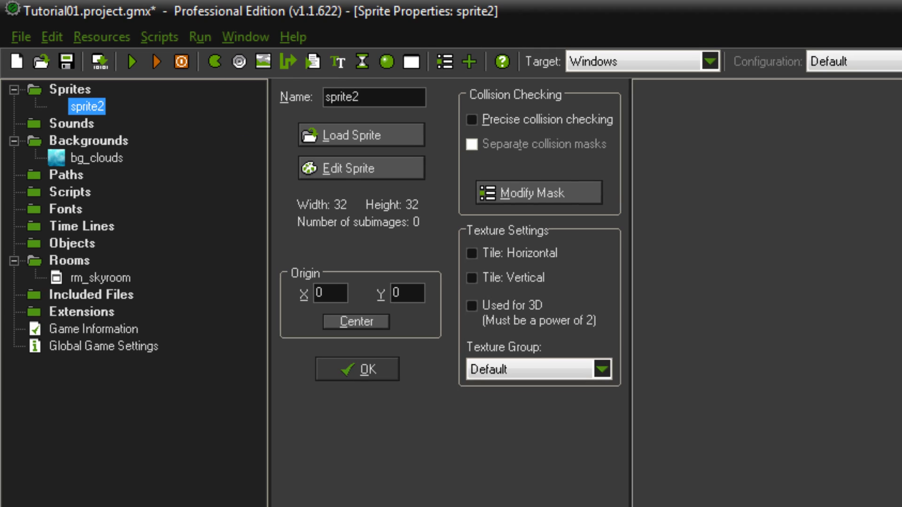
- Name the sprite spr_smile and create a blank 32 x 32 image for it in the sprite editor
{"action": "type", "text": "spr_smile"}
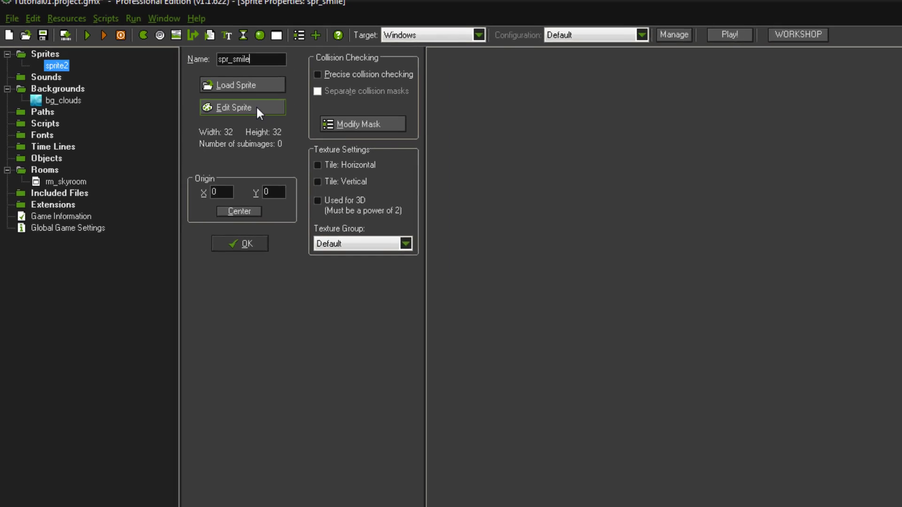
{"action": "left_click", "coordinate": [212, 88]}
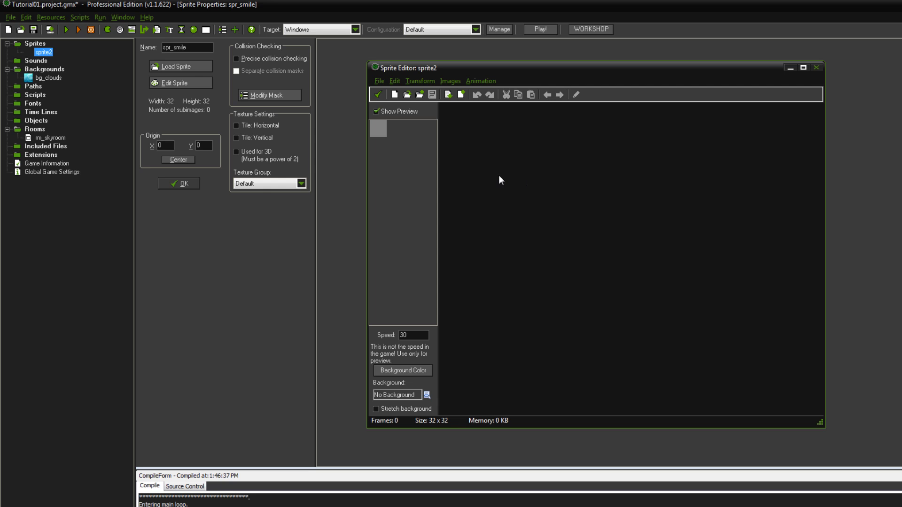
{"action": "left_click", "coordinate": [393, 95]}
{"action": "left_click", "coordinate": [478, 313]}
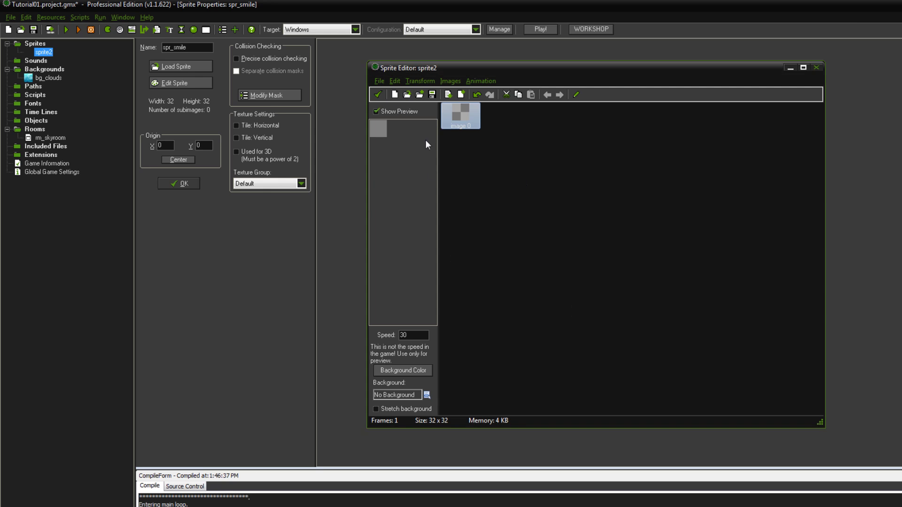
- Open image 0 for editing and flood-fill the whole canvas with yellow
{"action": "double_click", "coordinate": [452, 118]}
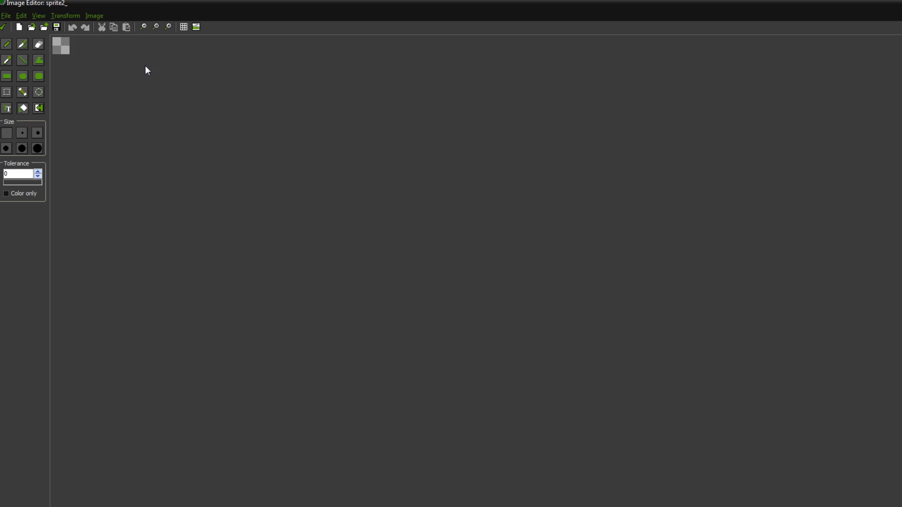
{"action": "left_click", "coordinate": [168, 27]}
{"action": "left_click", "coordinate": [168, 27]}
{"action": "left_click", "coordinate": [167, 27]}
{"action": "left_click", "coordinate": [168, 28]}
{"action": "left_click", "coordinate": [167, 27]}
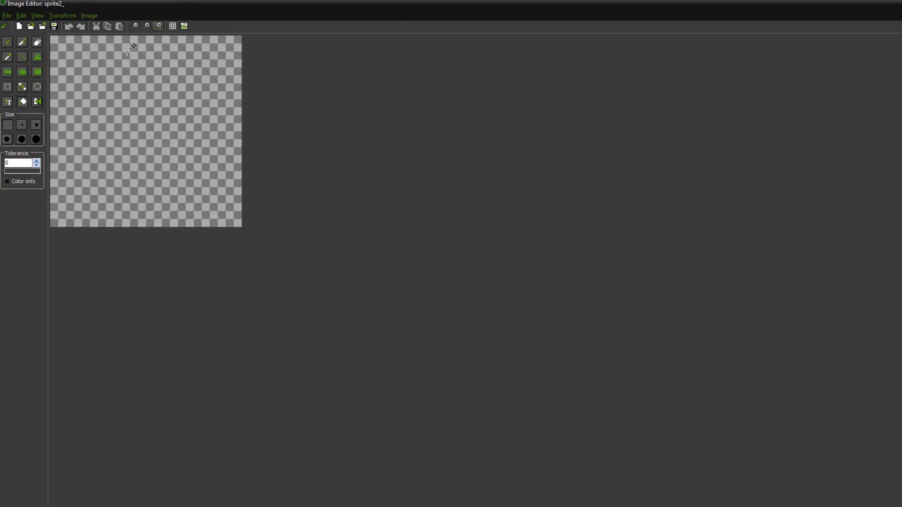
{"action": "left_click", "coordinate": [59, 106]}
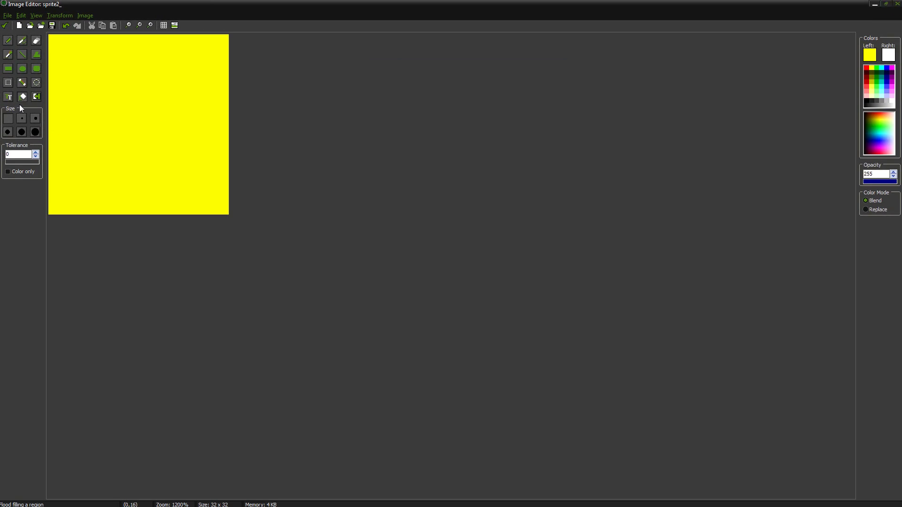
- Paint two round black eyes, each about 6 pixels wide, in the upper half of the yellow face
{"action": "left_click", "coordinate": [7, 42]}
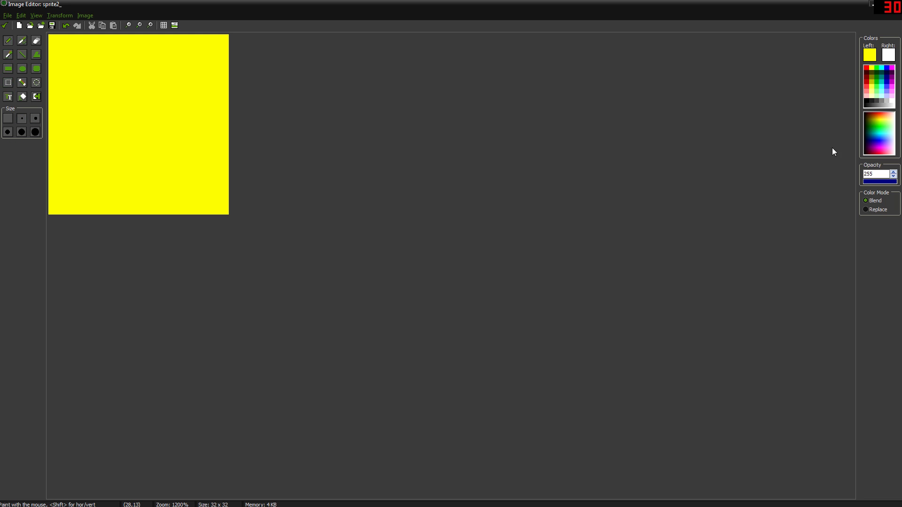
{"action": "left_click", "coordinate": [868, 100]}
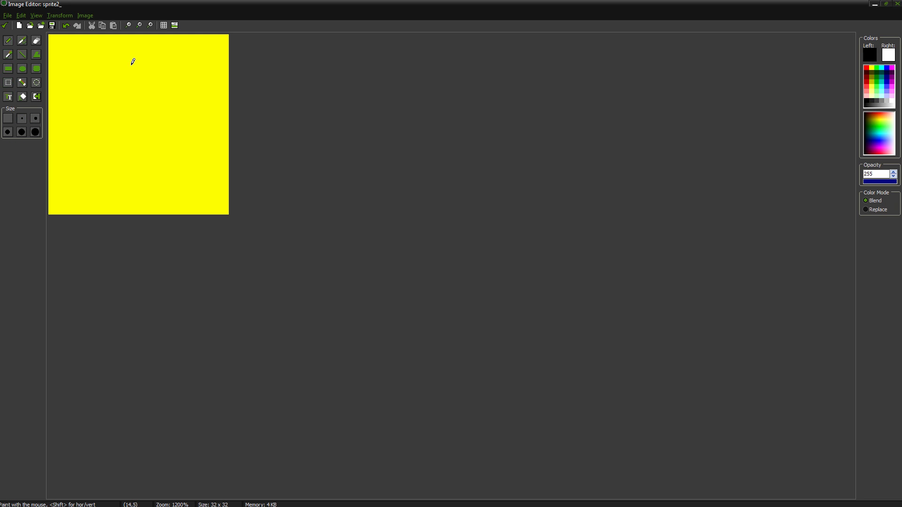
{"action": "left_click", "coordinate": [83, 79]}
{"action": "left_click", "coordinate": [190, 80]}
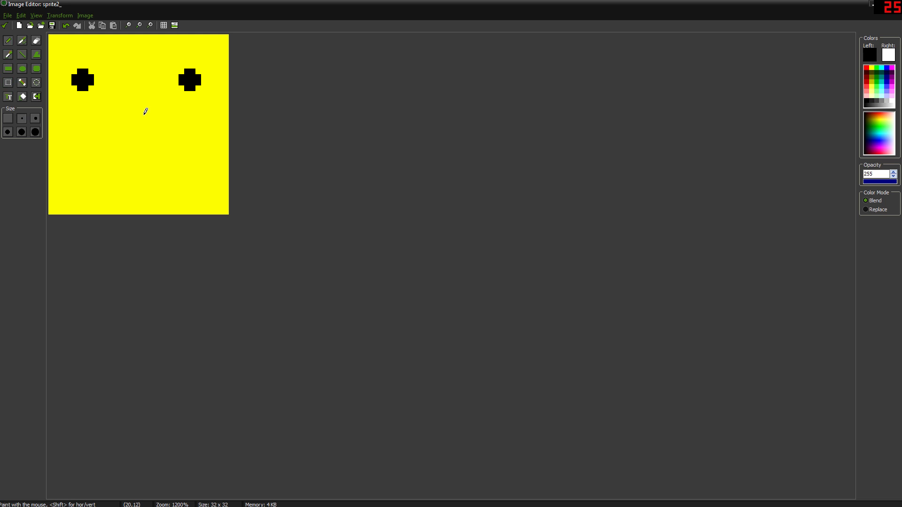
{"action": "left_click", "coordinate": [36, 118]}
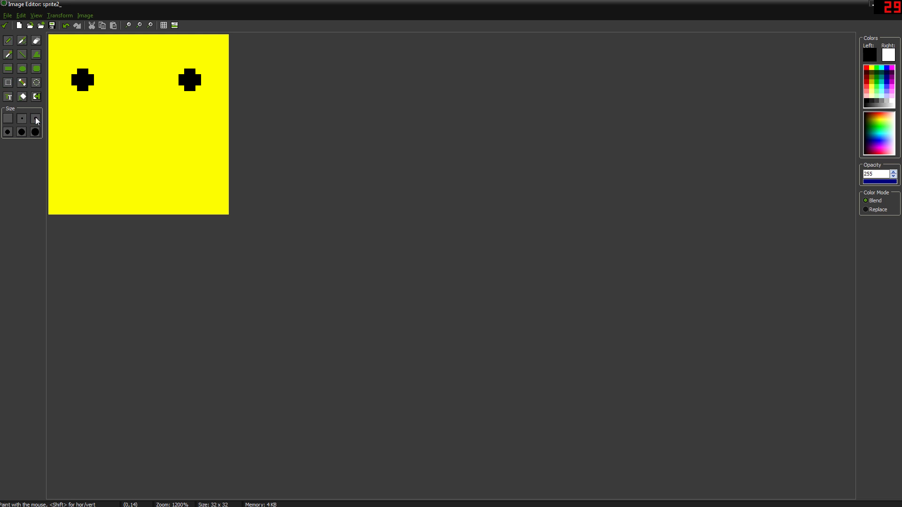
{"action": "left_click", "coordinate": [83, 79]}
{"action": "left_click", "coordinate": [189, 79]}
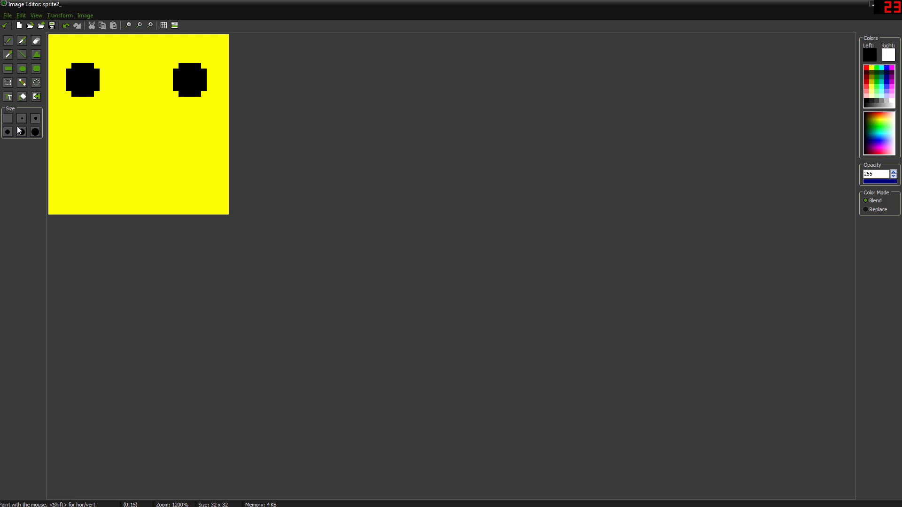
- Draw a filled black ellipse about 28 x 16 pixels as the mouth and cover its upper half with a yellow rectangle
{"action": "left_click", "coordinate": [22, 72]}
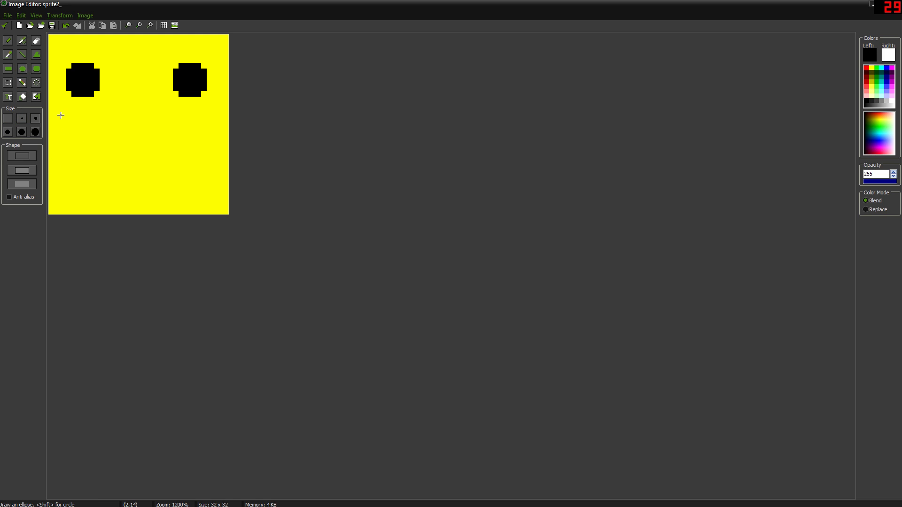
{"action": "left_click_drag", "start_coordinate": [60, 114], "coordinate": [217, 200]}
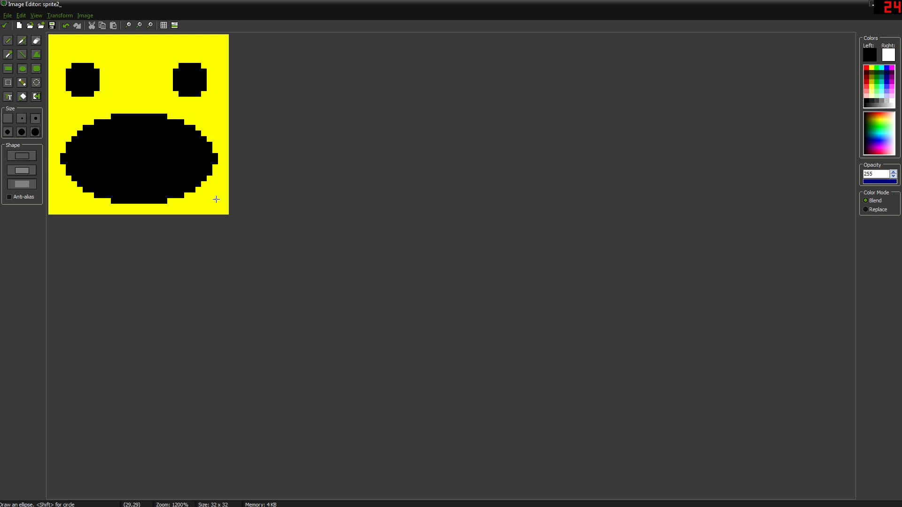
{"action": "left_click", "coordinate": [8, 69]}
{"action": "left_click", "coordinate": [872, 67]}
{"action": "left_click_drag", "start_coordinate": [54, 110], "coordinate": [218, 151]}
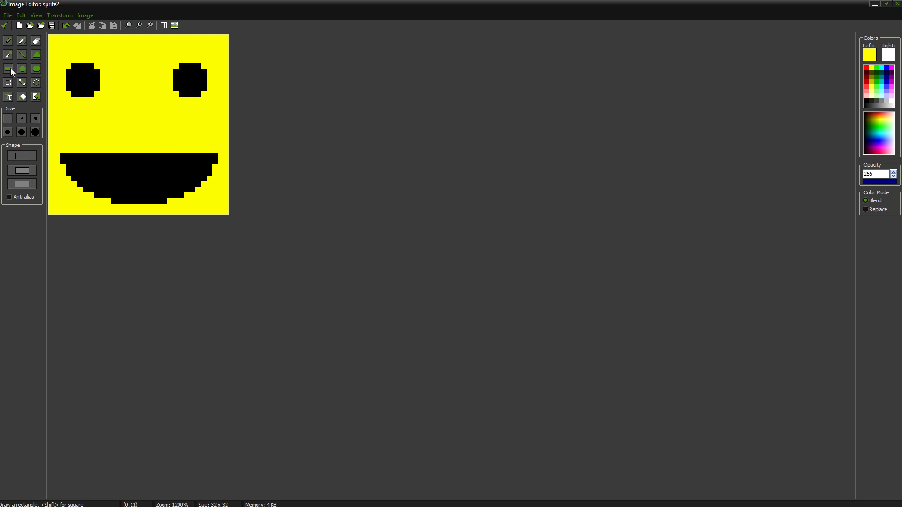
- Extend the mouth upward to pixel row 17 with a filled black rectangle and accept the image
{"action": "left_click", "coordinate": [867, 100]}
{"action": "left_click_drag", "start_coordinate": [62, 155], "coordinate": [212, 132]}
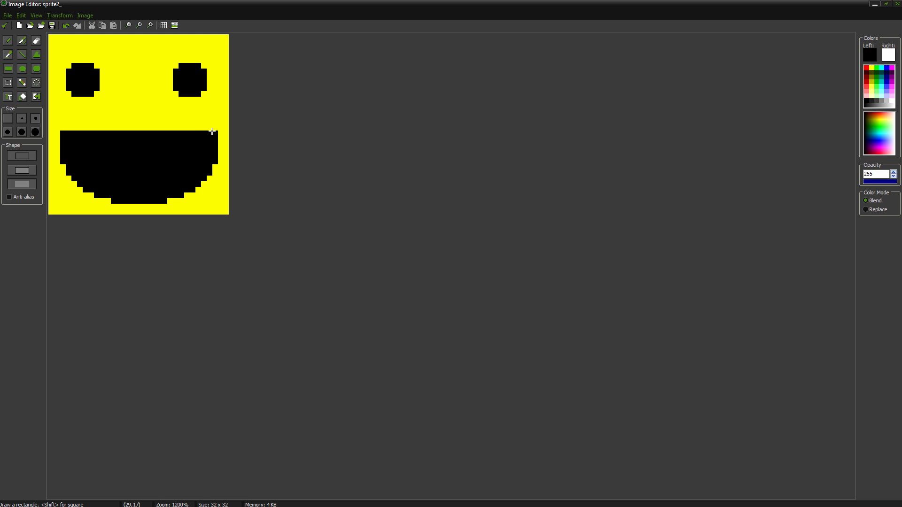
{"action": "left_click", "coordinate": [8, 29]}
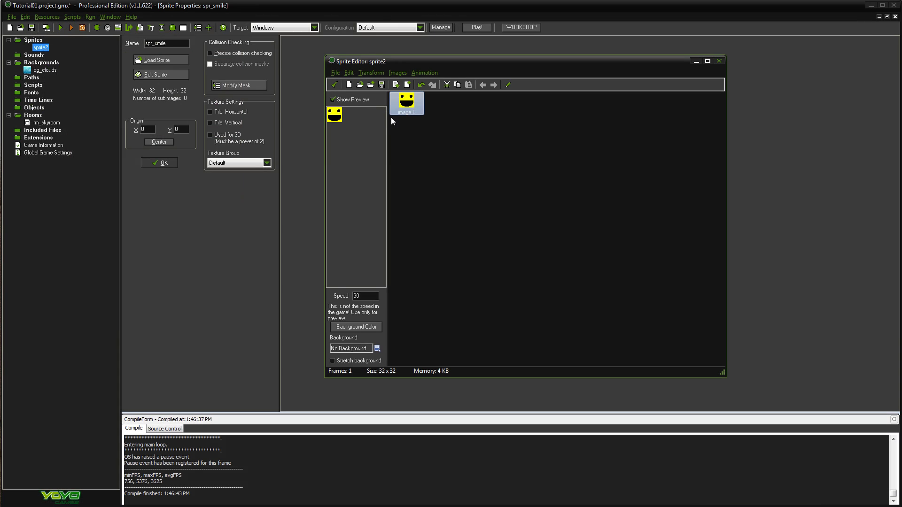
- Add seven blank frames after image 0 in the sprite
{"action": "left_click", "coordinate": [466, 139]}
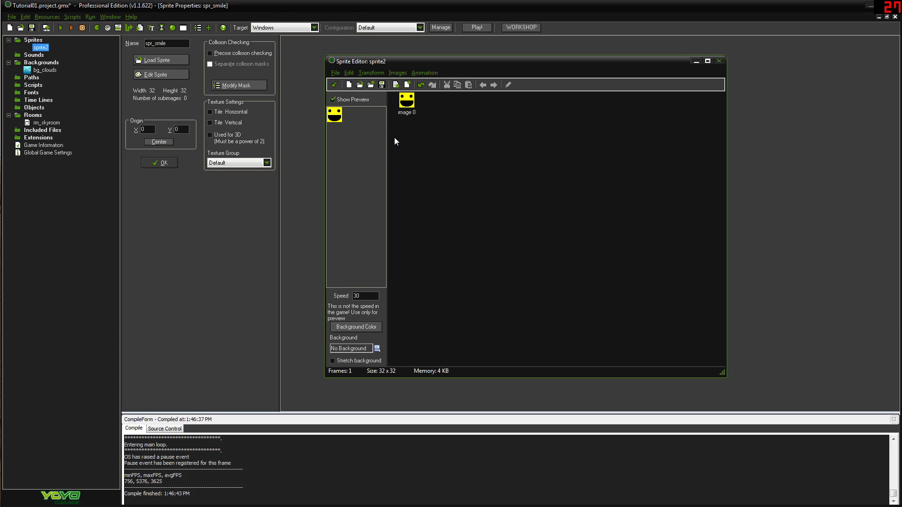
{"action": "left_click", "coordinate": [408, 85]}
{"action": "left_click", "coordinate": [408, 86]}
{"action": "left_click", "coordinate": [407, 85]}
{"action": "left_click", "coordinate": [407, 85]}
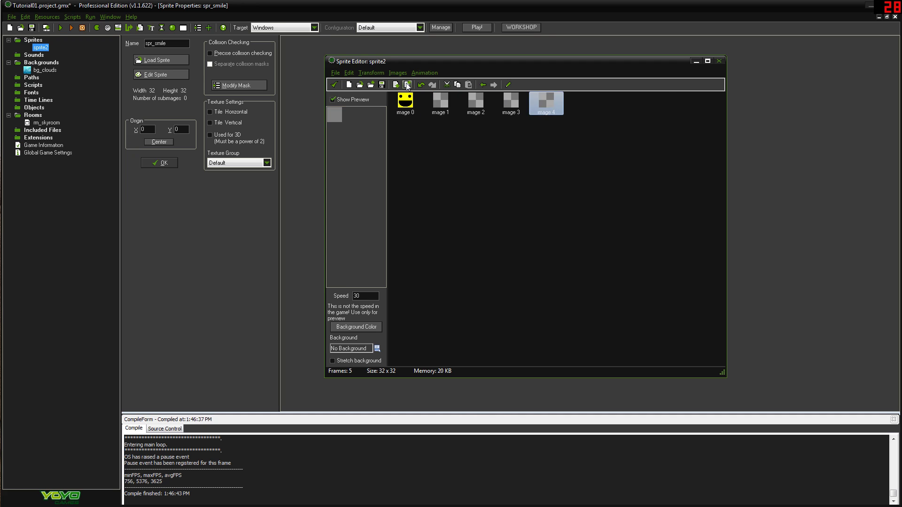
{"action": "left_click", "coordinate": [407, 85]}
{"action": "left_click", "coordinate": [408, 86]}
{"action": "left_click", "coordinate": [407, 86]}
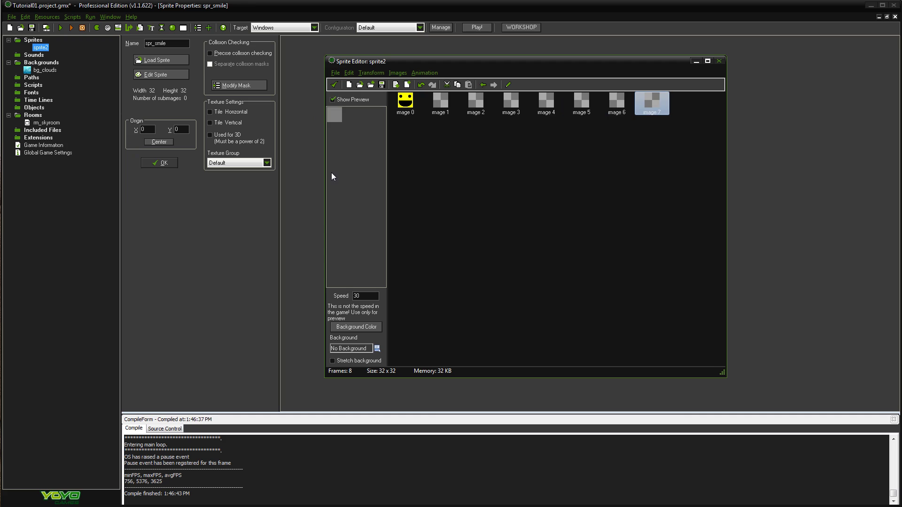
- Set the sprite's animation preview speed to 60
{"action": "left_click_drag", "start_coordinate": [364, 296], "coordinate": [301, 285]}
{"action": "type", "text": "60"}
- Delete the seven blank frames so that only image 0 remains
{"action": "left_click", "coordinate": [440, 103]}
{"action": "key", "text": "Delete"}
{"action": "key", "text": "Delete"}
{"action": "key", "text": "Delete"}
{"action": "key", "text": "Delete"}
{"action": "key", "text": "Delete"}
{"action": "key", "text": "Delete"}
{"action": "key", "text": "Delete"}
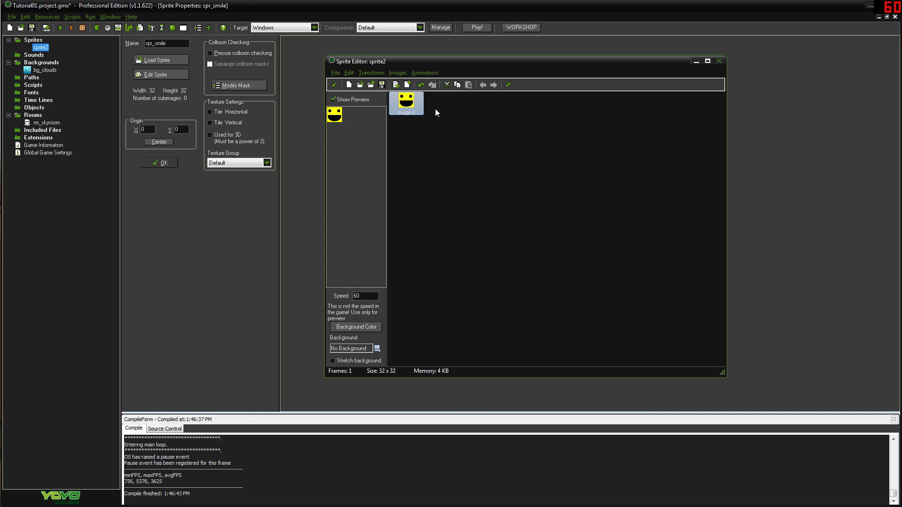
- Accept the edited smiley image and confirm the spr_smile properties
{"action": "left_click", "coordinate": [334, 85]}
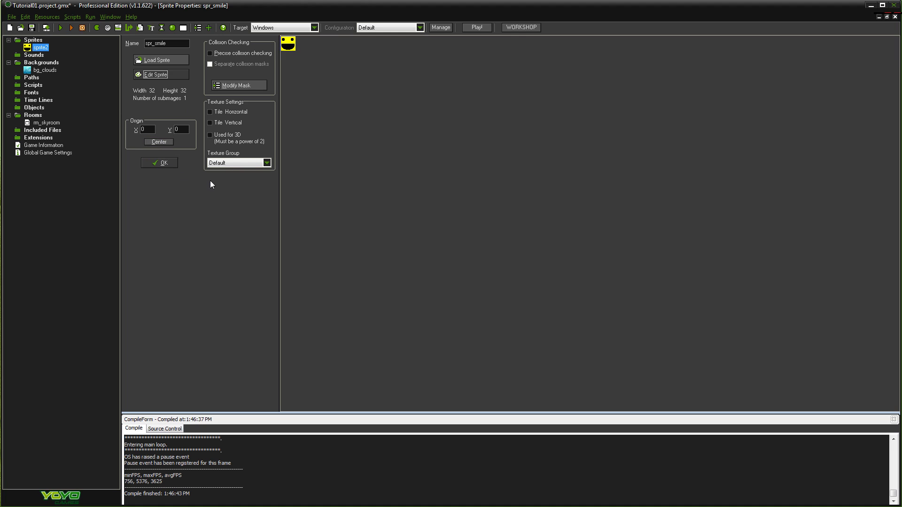
{"action": "left_click", "coordinate": [172, 164]}
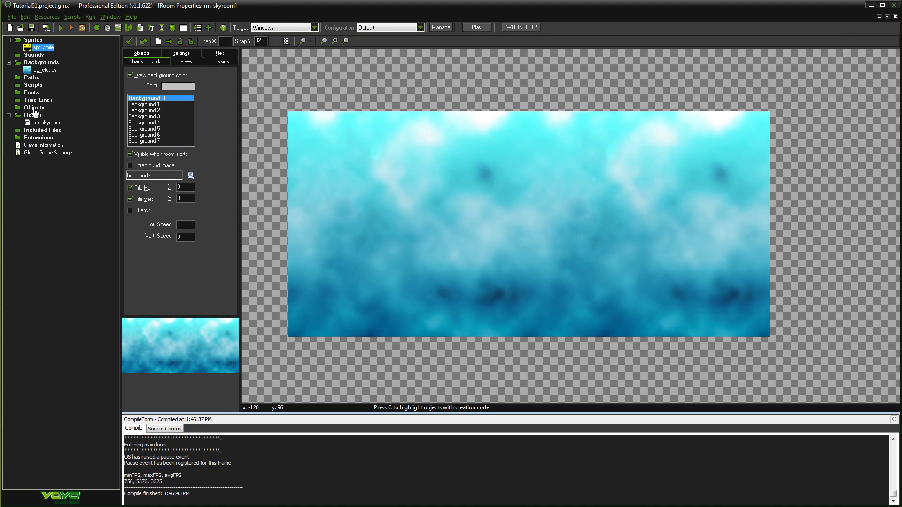
- Create a new object resource in the Objects group and name it obj_smile
{"action": "left_click", "coordinate": [33, 110]}
{"action": "left_click", "coordinate": [46, 48]}
{"action": "left_click", "coordinate": [33, 108]}
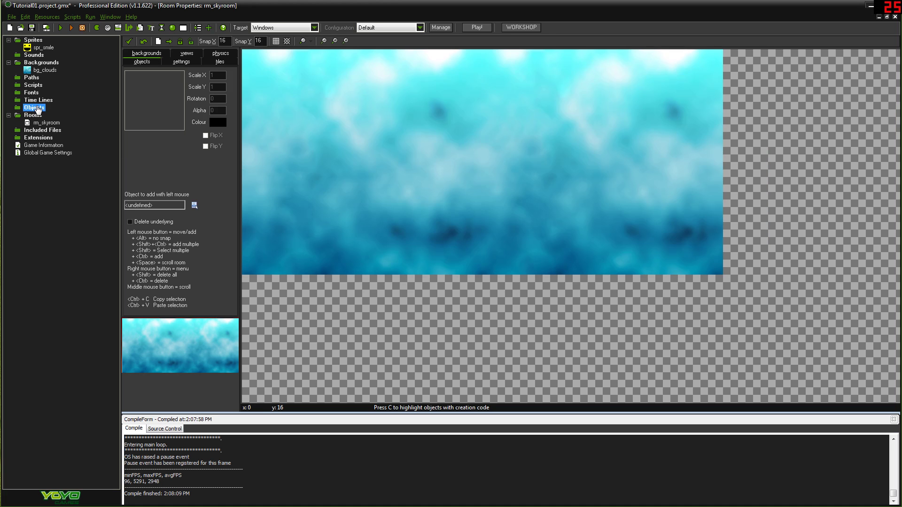
{"action": "right_click", "coordinate": [42, 111]}
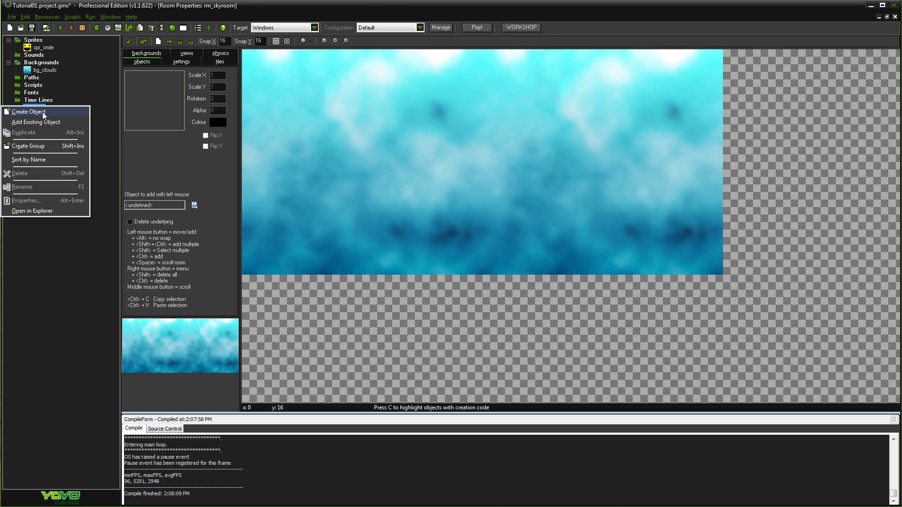
{"action": "left_click", "coordinate": [28, 112]}
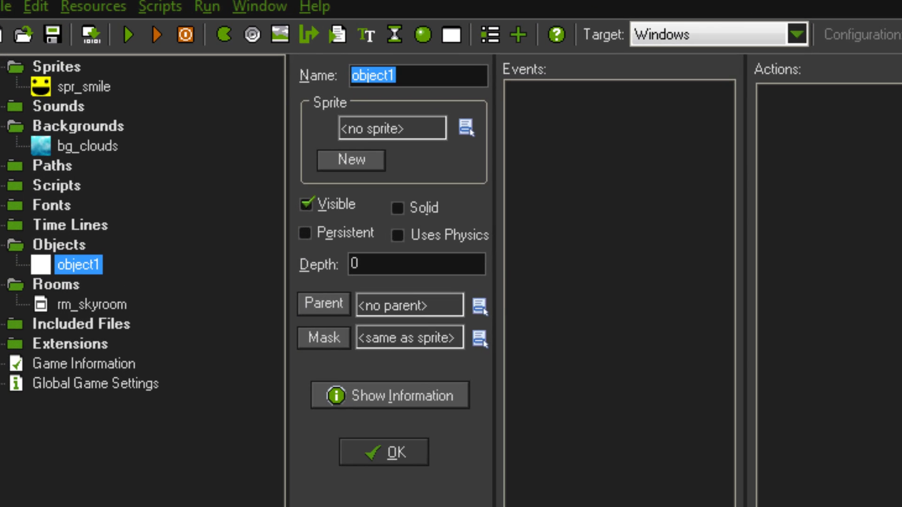
{"action": "key", "text": "BackSpace"}
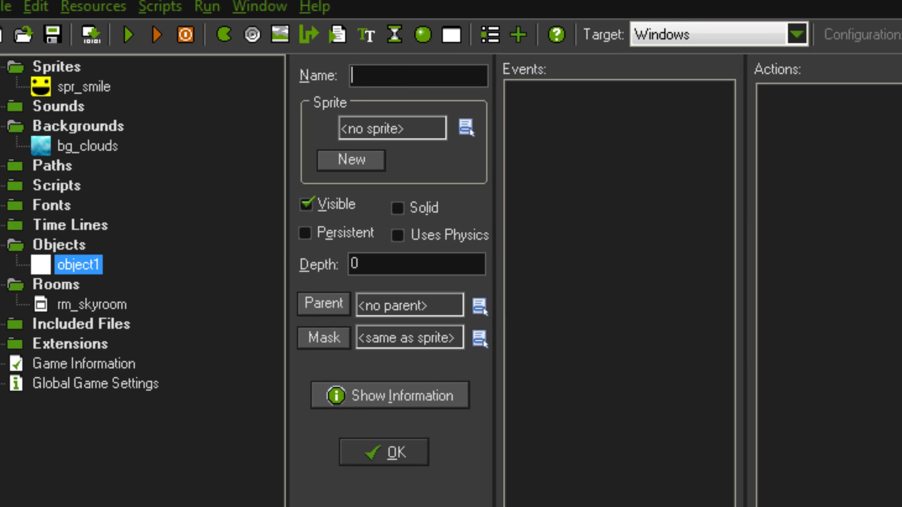
{"action": "type", "text": "obj_smile"}
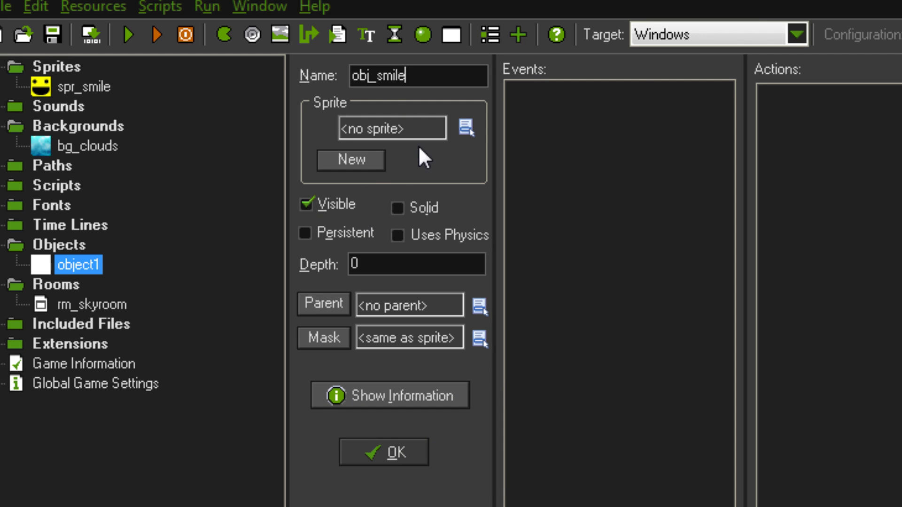
- Assign the spr_smile sprite to obj_smile and confirm the object properties
{"action": "left_click", "coordinate": [466, 127]}
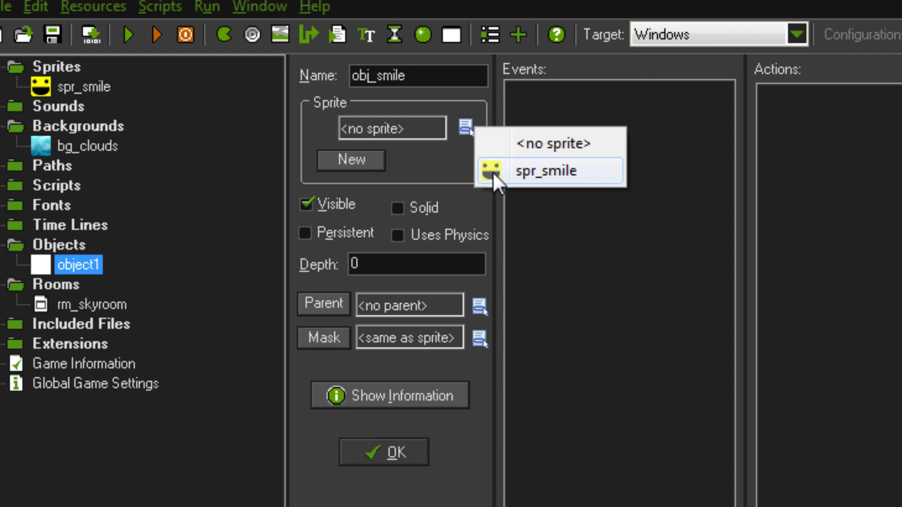
{"action": "left_click", "coordinate": [507, 176]}
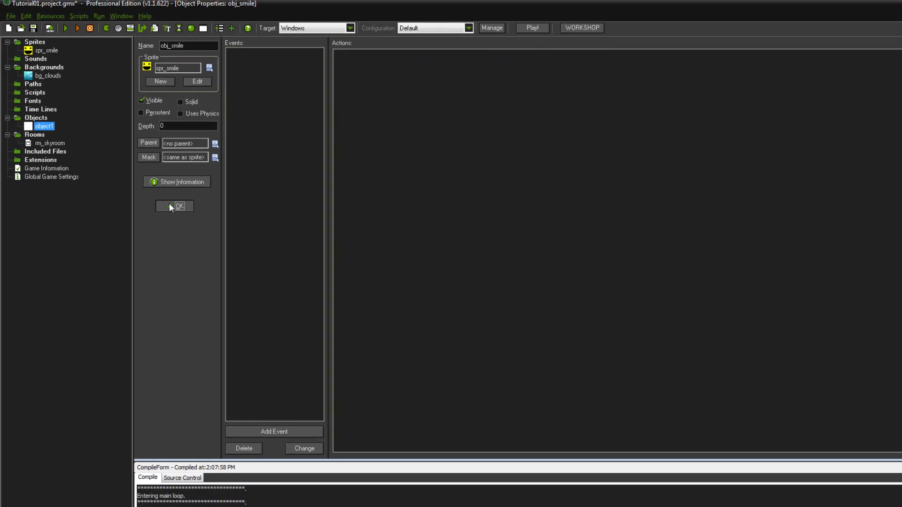
{"action": "left_click", "coordinate": [384, 452]}
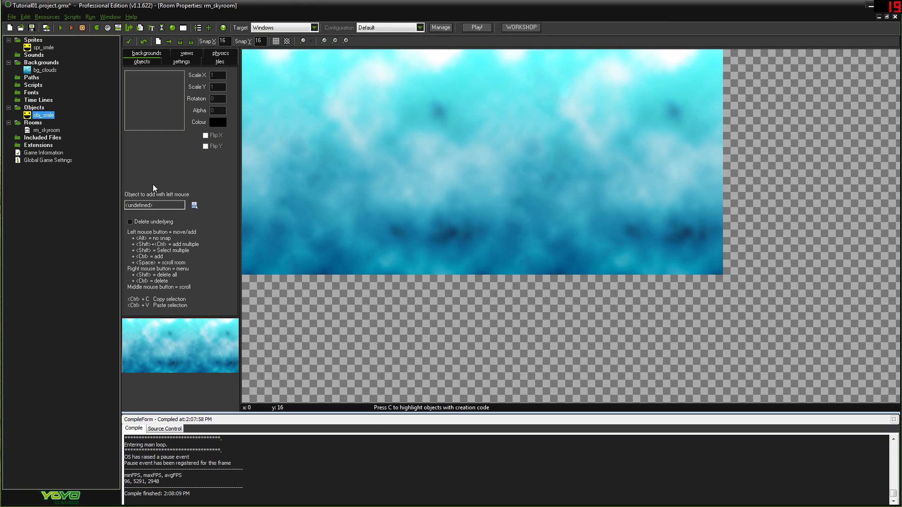
- Place eight instances of obj_smile scattered across rm_skyroom
{"action": "left_click", "coordinate": [49, 130]}
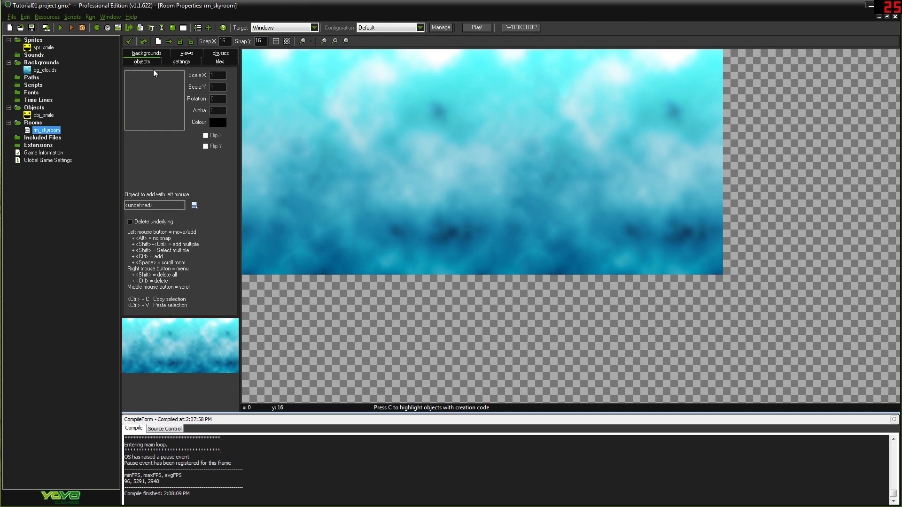
{"action": "left_click", "coordinate": [194, 205]}
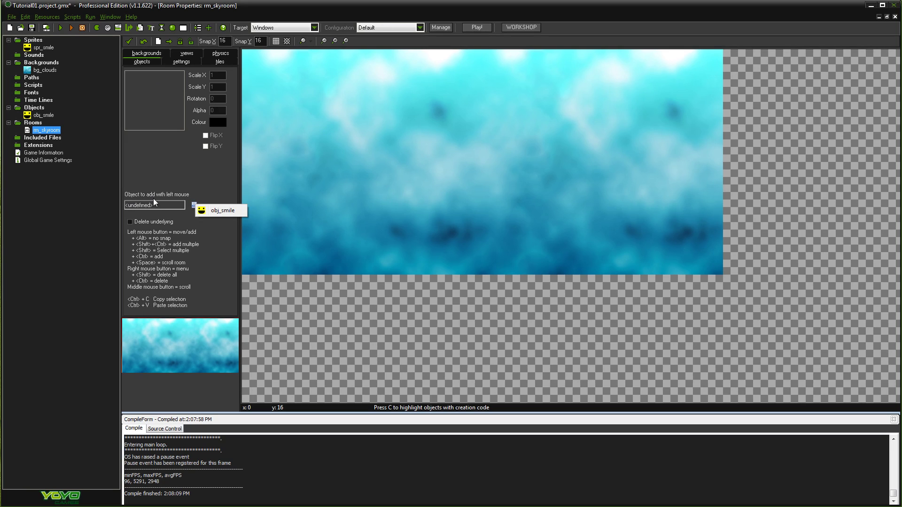
{"action": "left_click", "coordinate": [216, 211]}
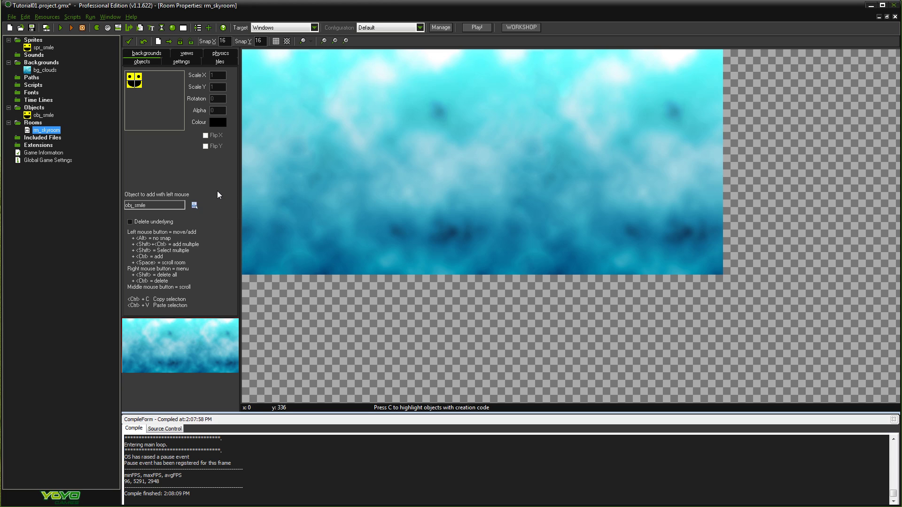
{"action": "left_click", "coordinate": [293, 94]}
{"action": "left_click", "coordinate": [364, 144]}
{"action": "left_click", "coordinate": [276, 226]}
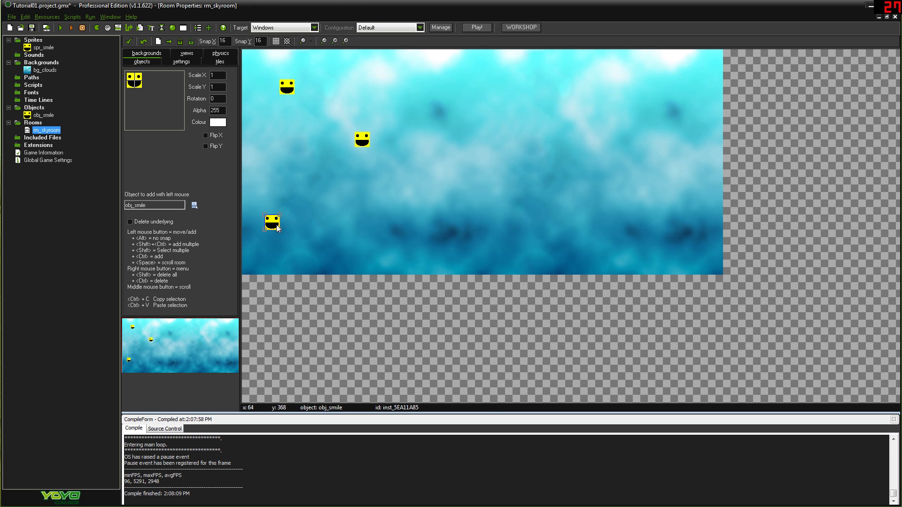
{"action": "left_click", "coordinate": [436, 104]}
{"action": "left_click", "coordinate": [418, 238]}
{"action": "left_click", "coordinate": [506, 143]}
{"action": "left_click", "coordinate": [592, 94]}
{"action": "left_click", "coordinate": [652, 210]}
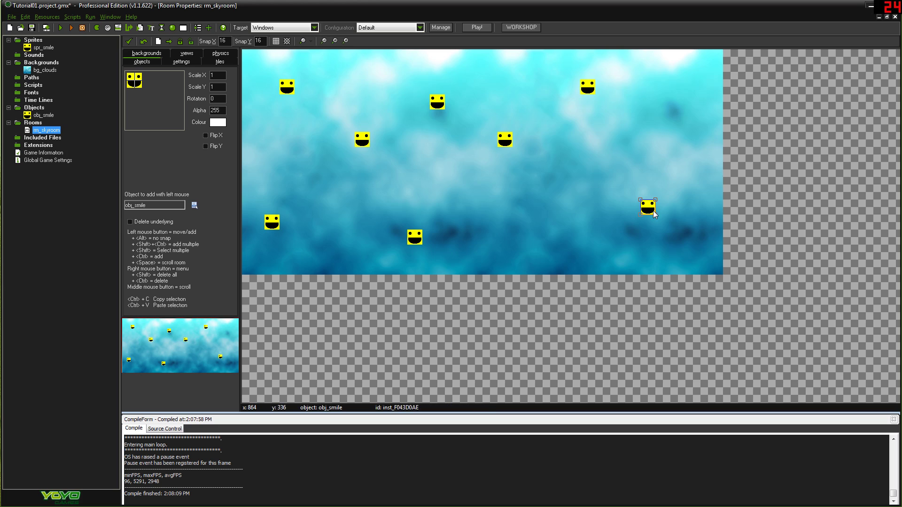
- Place another obj_smile instance low in rm_skyroom and set its X and Y scale to 4 and its rotation to 25
{"action": "left_click", "coordinate": [562, 235]}
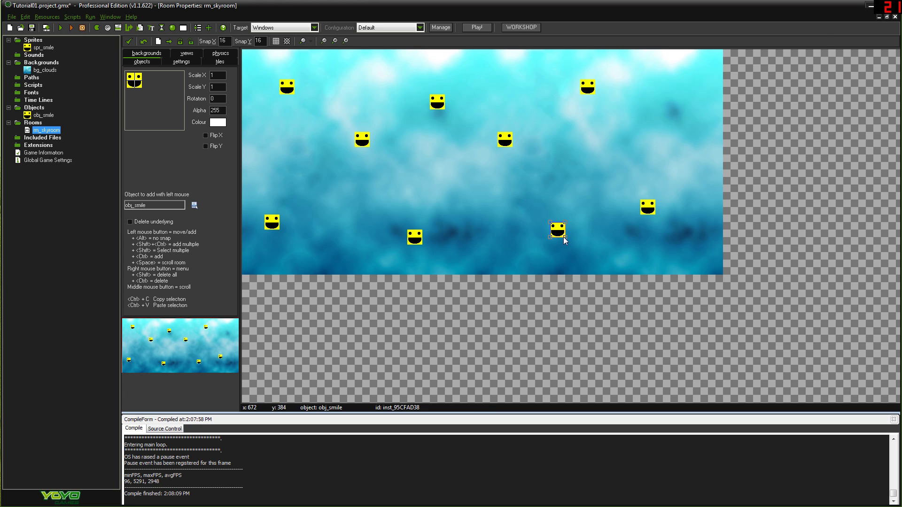
{"action": "double_click", "coordinate": [211, 87]}
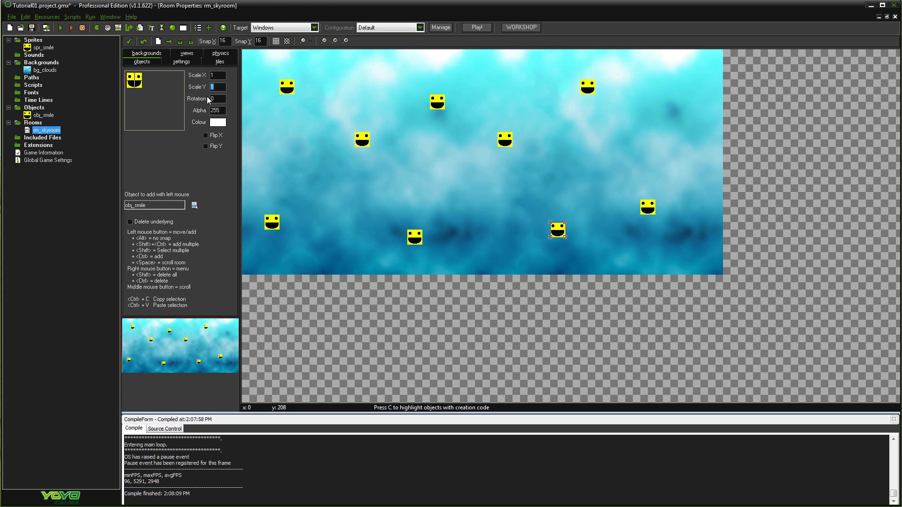
{"action": "type", "text": "4"}
{"action": "double_click", "coordinate": [212, 76]}
{"action": "type", "text": "4"}
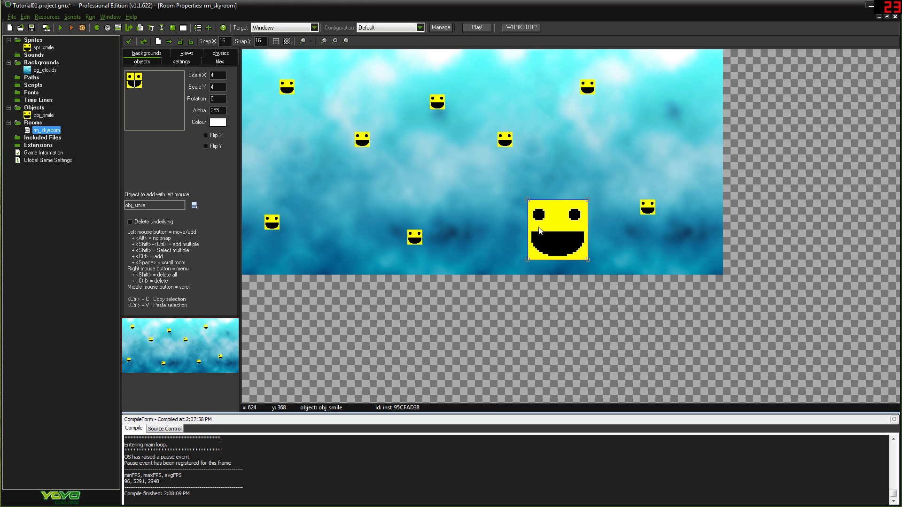
{"action": "left_click_drag", "start_coordinate": [218, 99], "coordinate": [111, 86]}
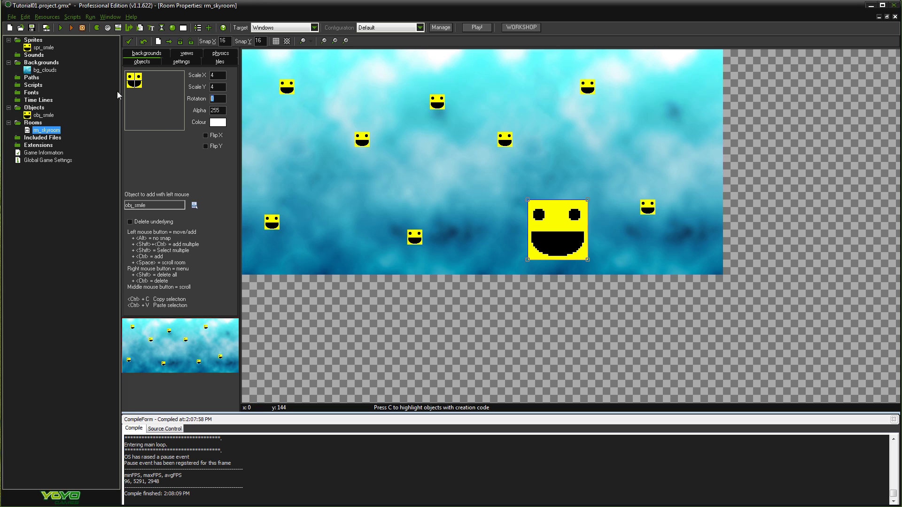
{"action": "type", "text": "25"}
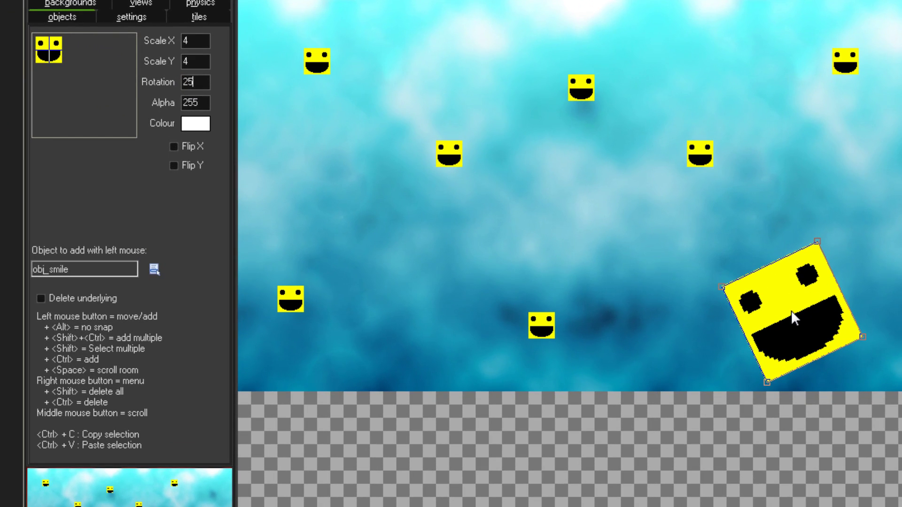
- Move the enlarged smiley up and to the left, and shift the small smiley beside it further left along the room's lower area
{"action": "left_click_drag", "start_coordinate": [791, 311], "coordinate": [699, 284]}
{"action": "left_click_drag", "start_coordinate": [527, 314], "coordinate": [475, 314]}
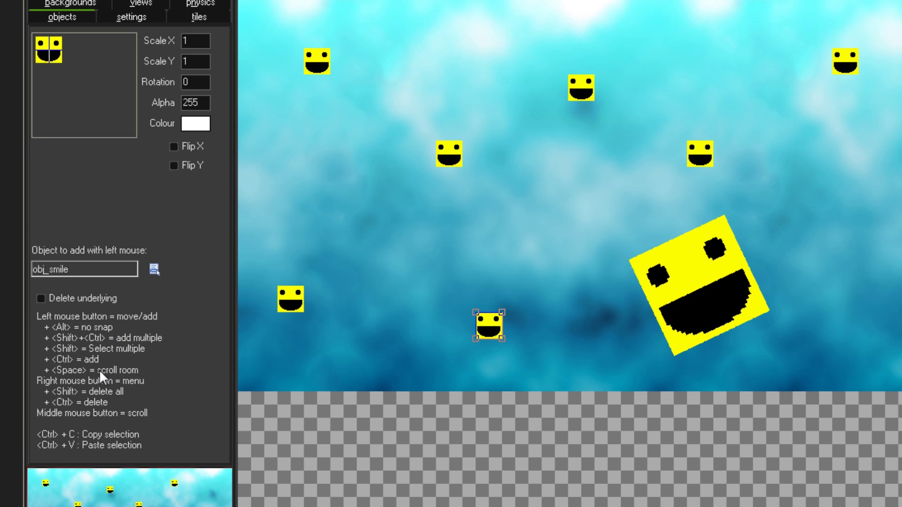
{"action": "middle_click_drag", "start_coordinate": [458, 227], "coordinate": [495, 362]}
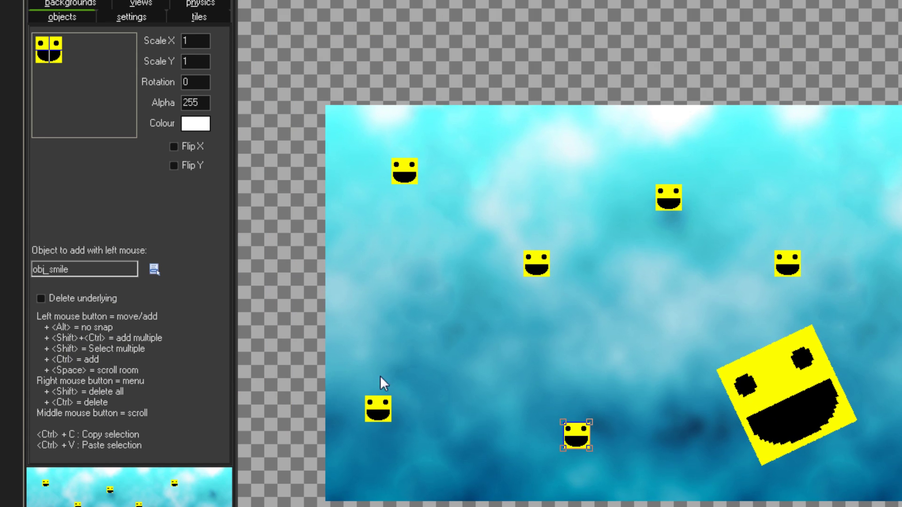
{"action": "scroll", "coordinate": [663, 283], "scroll_direction": "down", "scroll_amount": 1}
{"action": "scroll", "coordinate": [668, 281], "scroll_direction": "up", "scroll_amount": 2}
{"action": "middle_click_drag", "start_coordinate": [651, 261], "coordinate": [531, 167]}
{"action": "scroll", "coordinate": [530, 167], "scroll_direction": "down", "scroll_amount": 1}
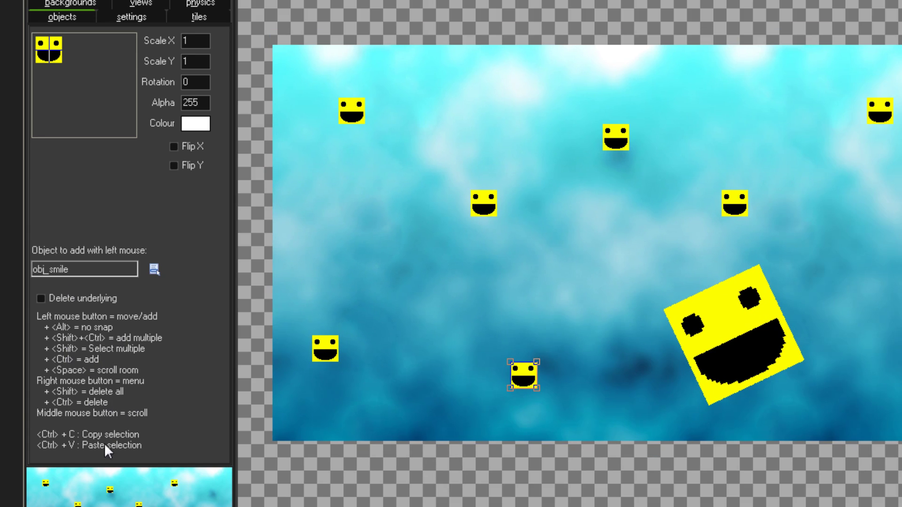
{"action": "middle_click_drag", "start_coordinate": [610, 259], "coordinate": [660, 323]}
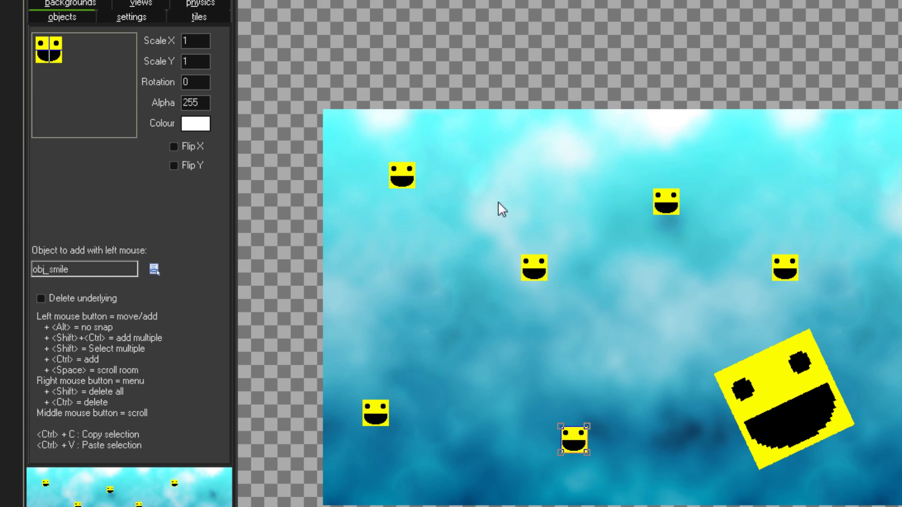
{"action": "middle_click_drag", "start_coordinate": [567, 226], "coordinate": [585, 228]}
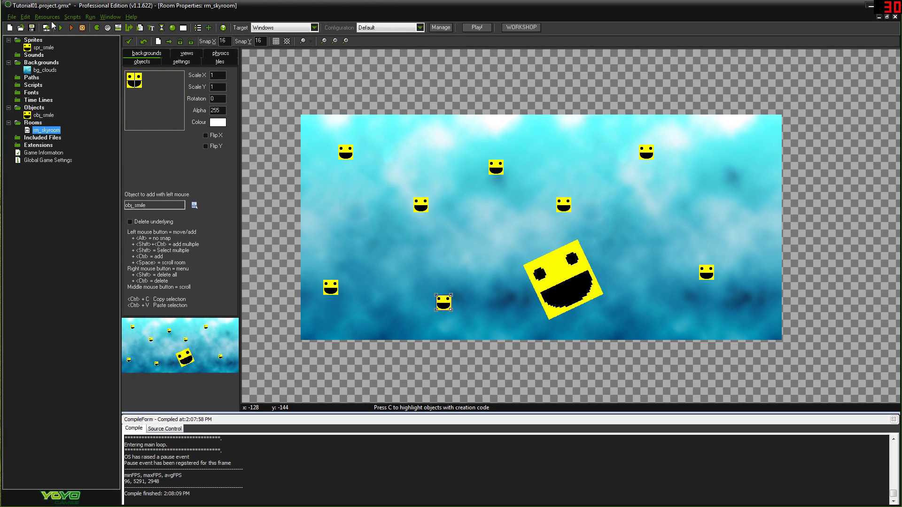
- Run the game to check the smiley instances over the cloud background, and close the game window
{"action": "left_click", "coordinate": [47, 22]}
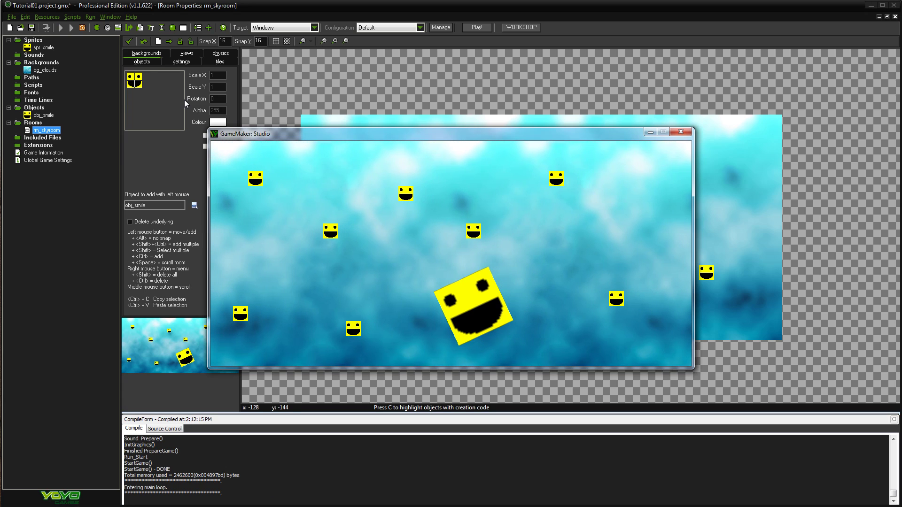
{"action": "left_click_drag", "start_coordinate": [455, 133], "coordinate": [486, 73]}
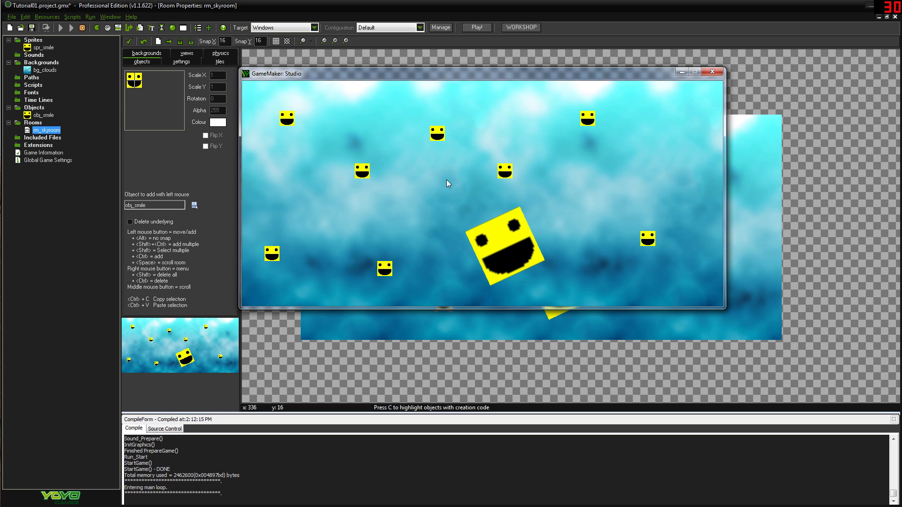
{"action": "left_click", "coordinate": [712, 72]}
- Open the obj_smile properties and add a Keyboard event for the <Right> key
{"action": "double_click", "coordinate": [43, 115]}
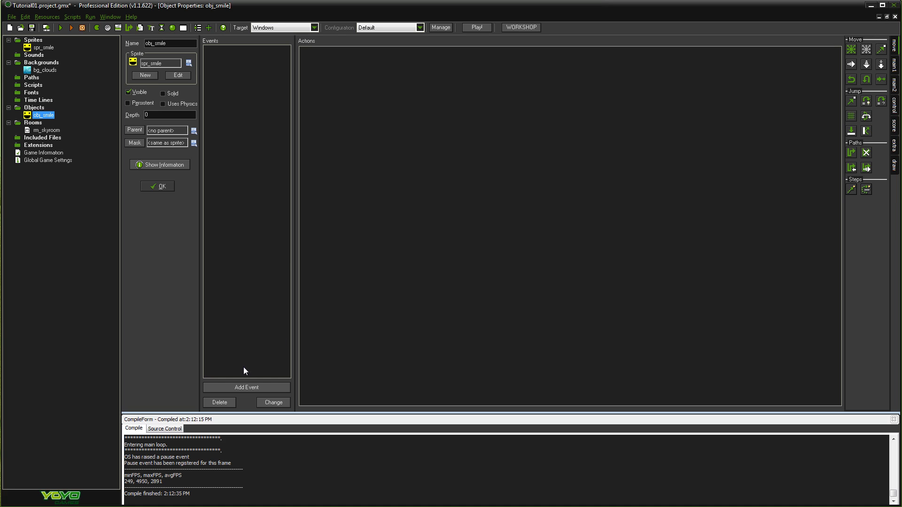
{"action": "left_click", "coordinate": [254, 387]}
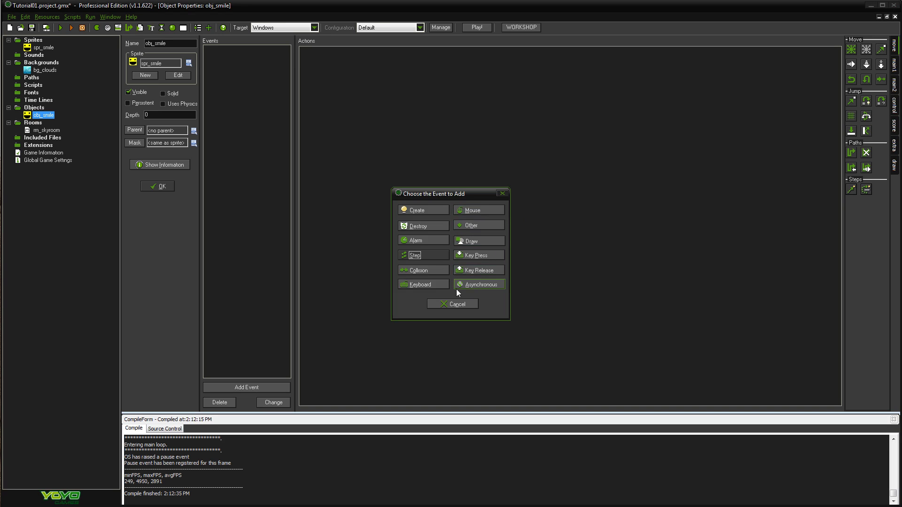
{"action": "left_click_drag", "start_coordinate": [444, 193], "coordinate": [384, 76]}
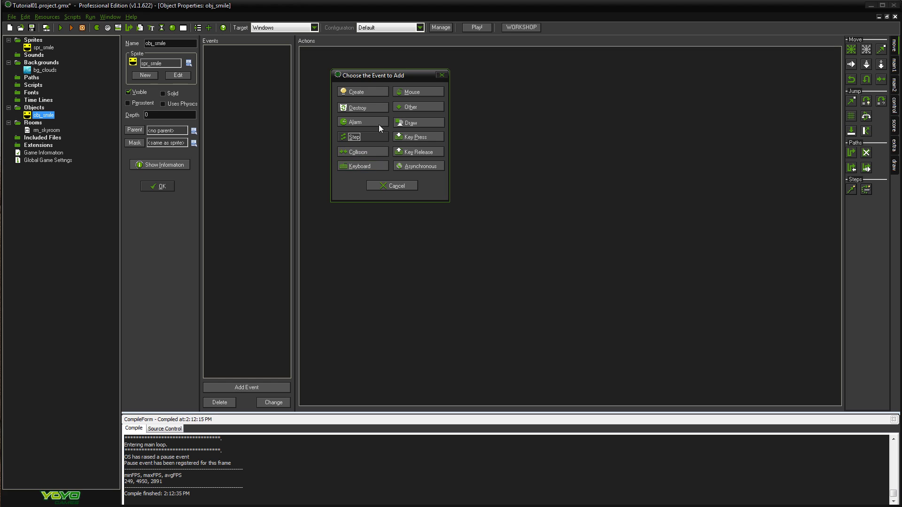
{"action": "left_click", "coordinate": [351, 168]}
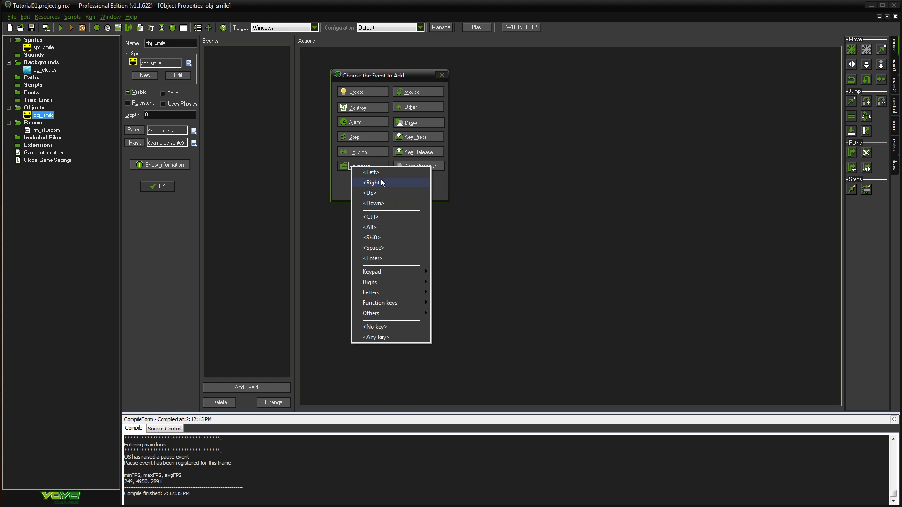
{"action": "left_click", "coordinate": [381, 181]}
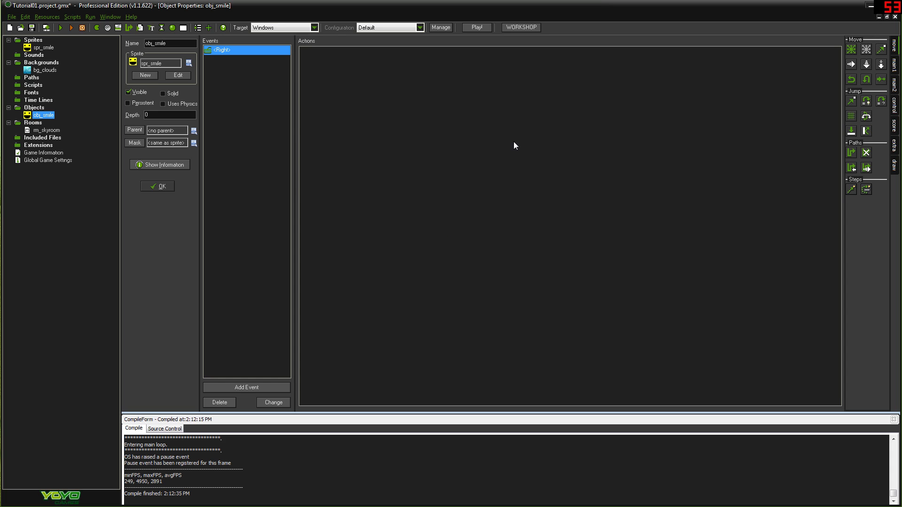
- Add a Move Free action to the <Right> event, applied to Self with direction 0 and speed 2
{"action": "left_click", "coordinate": [894, 65]}
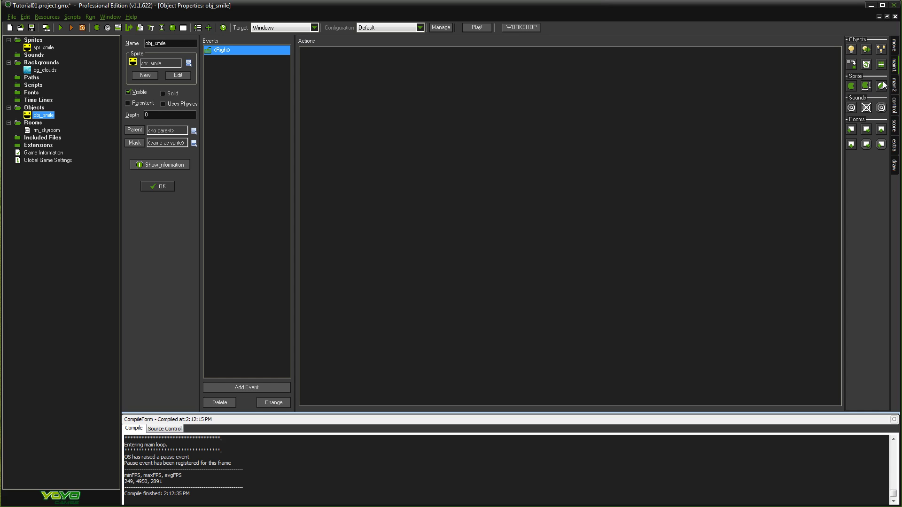
{"action": "left_click", "coordinate": [894, 46]}
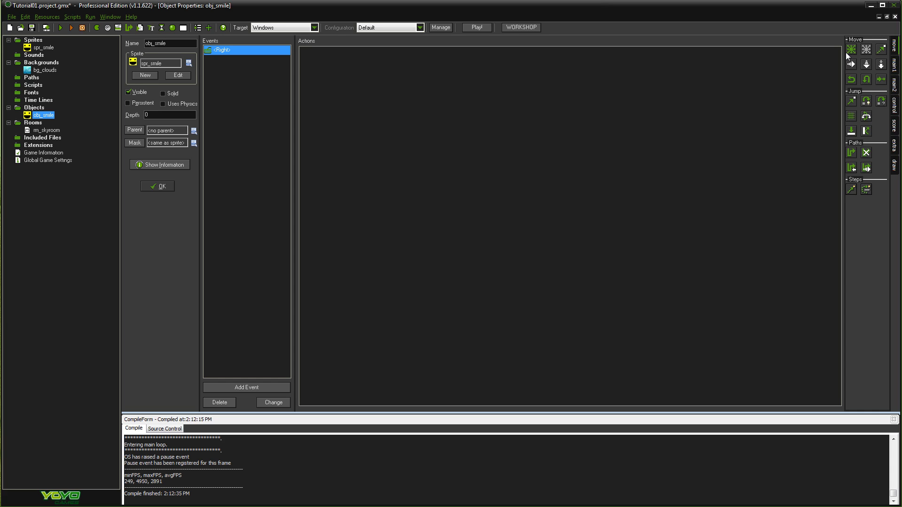
{"action": "left_click_drag", "start_coordinate": [866, 49], "coordinate": [572, 101]}
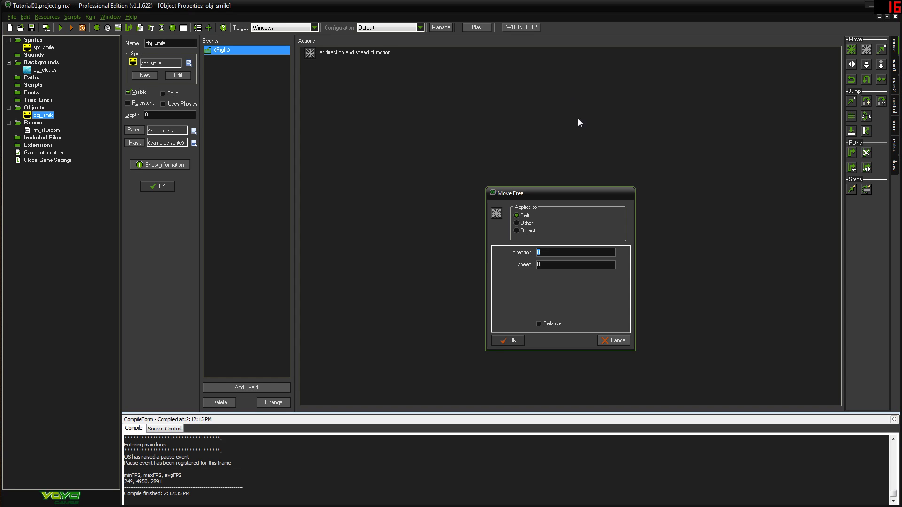
{"action": "left_click_drag", "start_coordinate": [571, 196], "coordinate": [389, 111]}
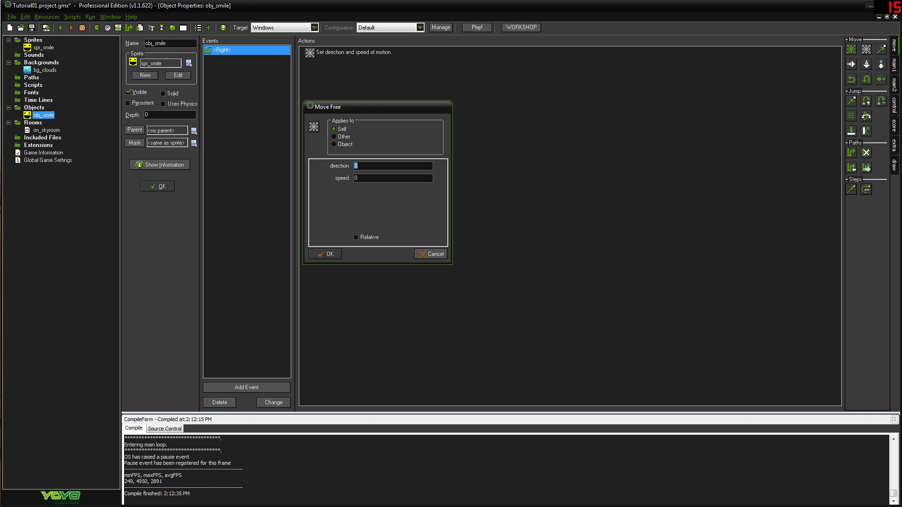
{"action": "key", "text": "Tab"}
{"action": "type", "text": "2"}
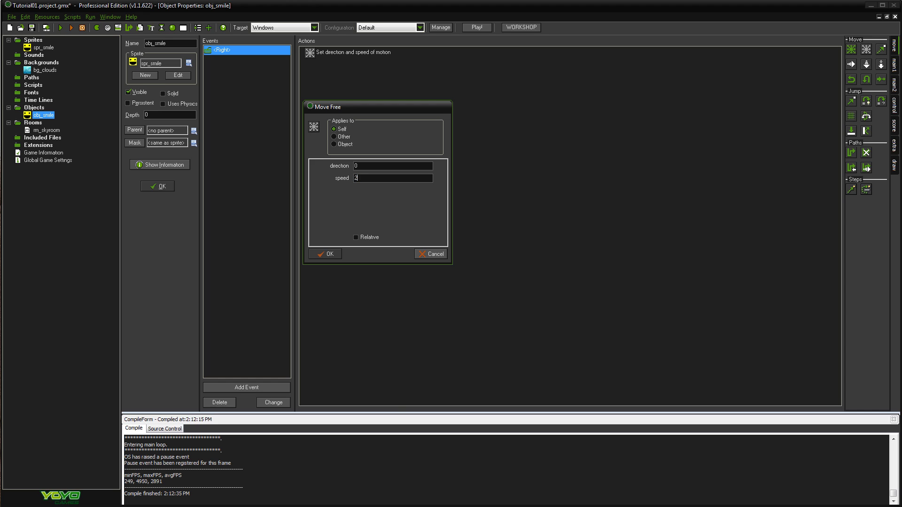
{"action": "left_click", "coordinate": [320, 248]}
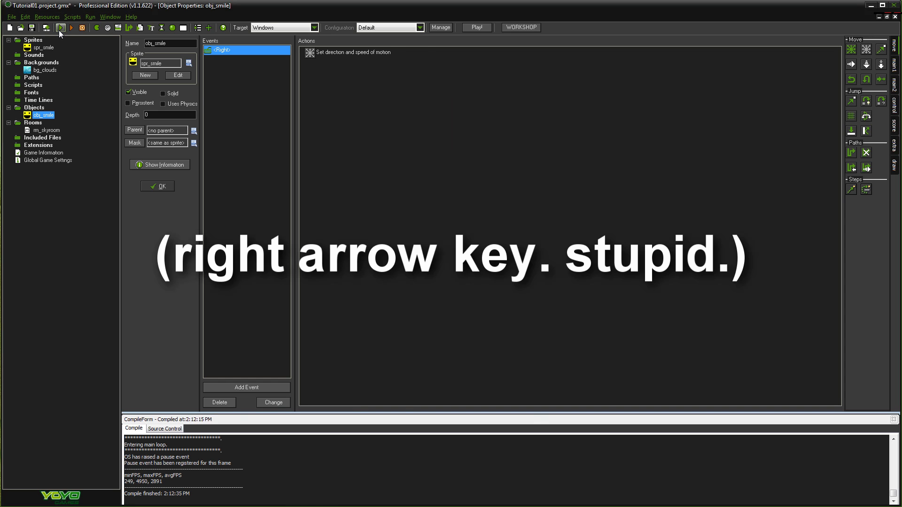
- Run the game, test moving the smileys with the right arrow control, and close the game window
{"action": "left_click", "coordinate": [58, 29]}
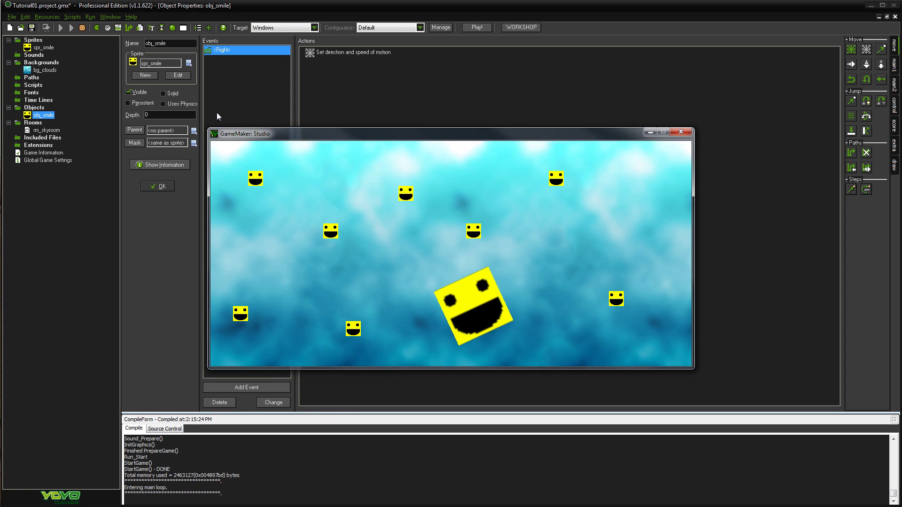
{"action": "key", "text": "Right"}
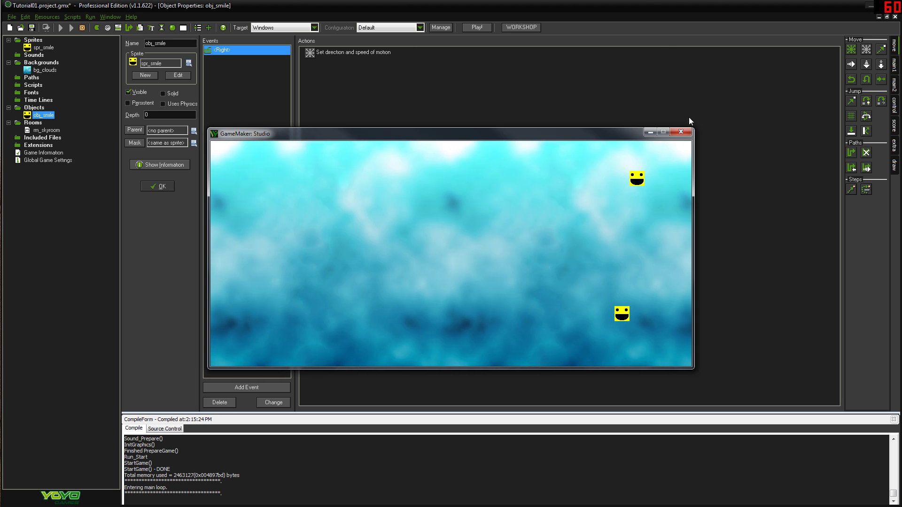
{"action": "left_click", "coordinate": [681, 131]}
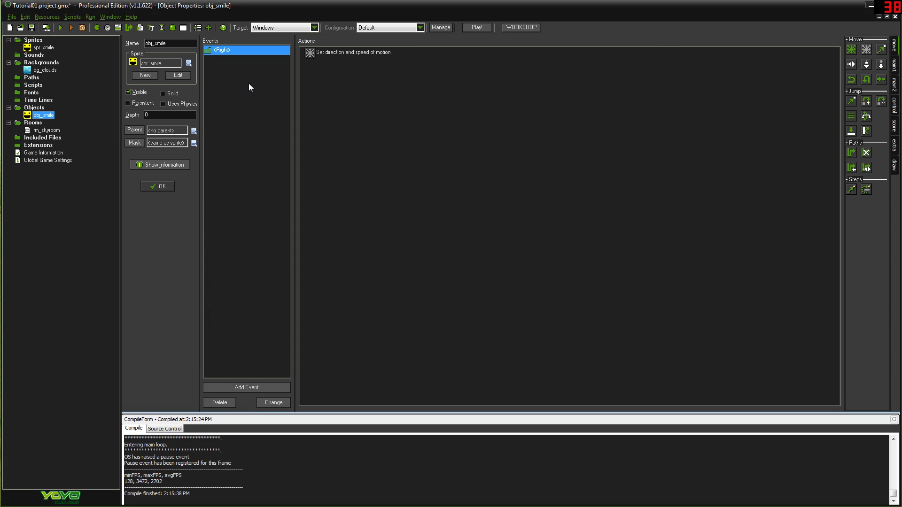
- Delete the "Set direction and speed of motion" action from the <Right> event
{"action": "left_click", "coordinate": [384, 57]}
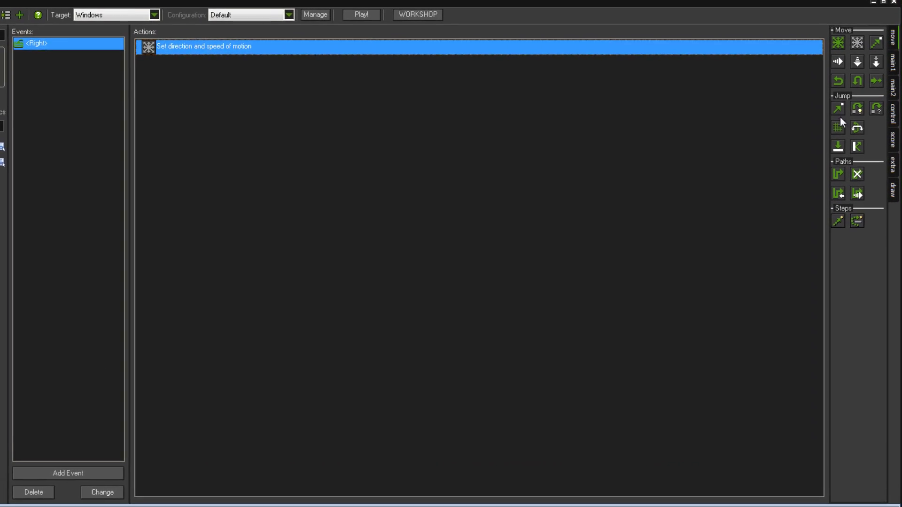
{"action": "right_click", "coordinate": [177, 43]}
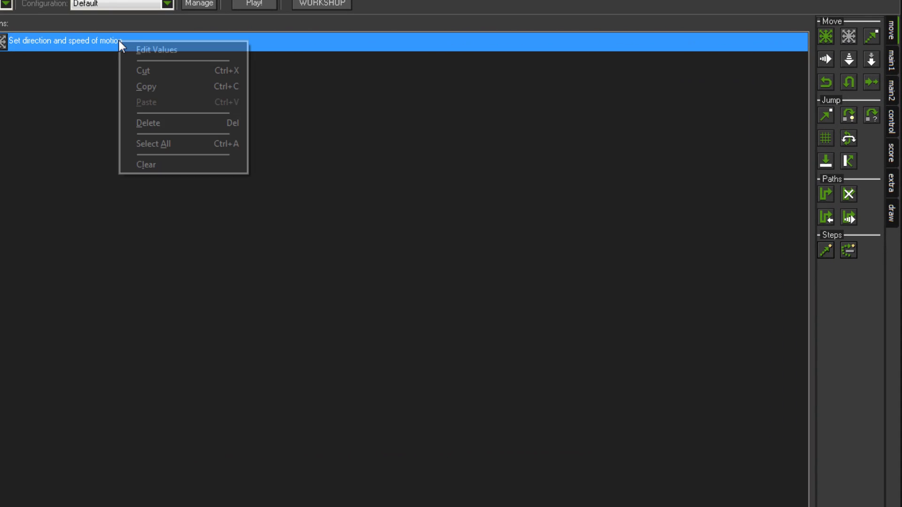
{"action": "left_click", "coordinate": [148, 123]}
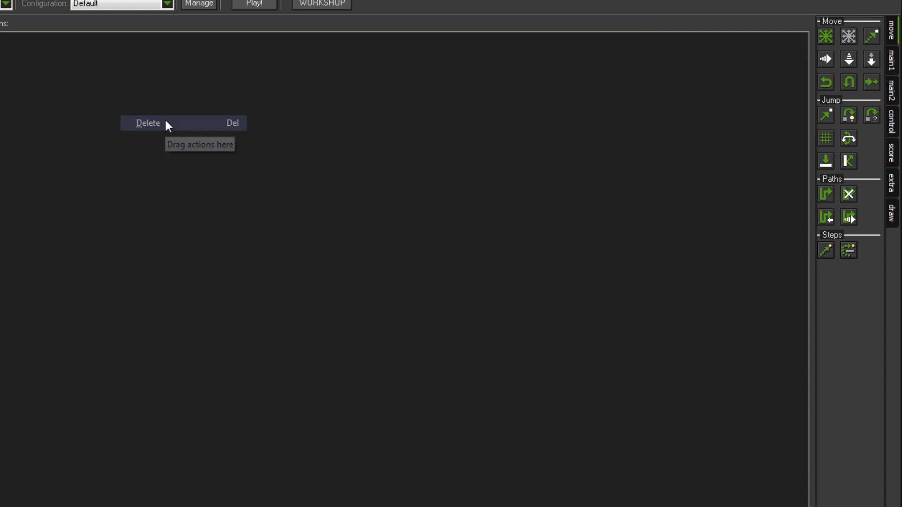
- Add an Execute Code action to the <Right> event of obj_smile and move its code window clear of the actions list
{"action": "left_click", "coordinate": [896, 135]}
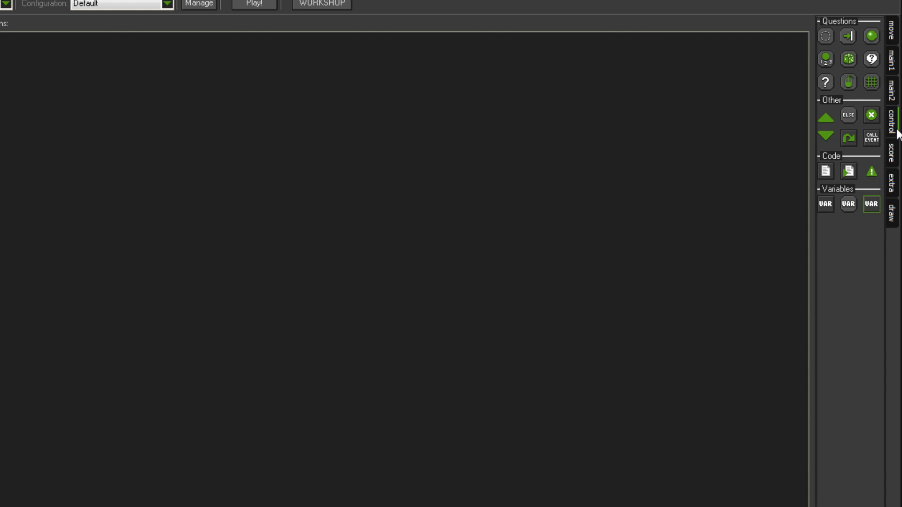
{"action": "mouse_move", "coordinate": [822, 173]}
{"action": "left_mouse_down"}
{"action": "mouse_move", "coordinate": [215, 146]}
{"action": "mouse_move", "coordinate": [831, 178]}
{"action": "left_mouse_up"}
{"action": "left_click_drag", "start_coordinate": [830, 172], "coordinate": [47, 42]}
{"action": "left_click_drag", "start_coordinate": [183, 31], "coordinate": [156, 136]}
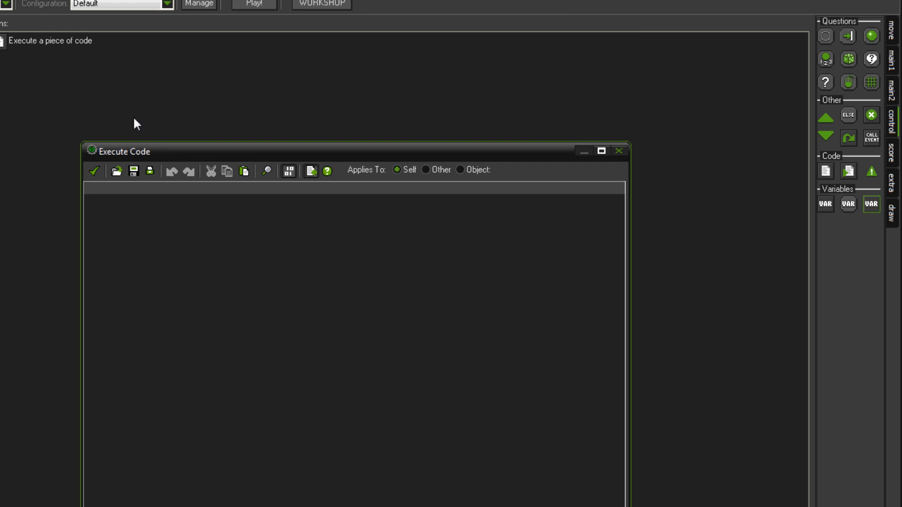
{"action": "left_click_drag", "start_coordinate": [221, 147], "coordinate": [266, 99]}
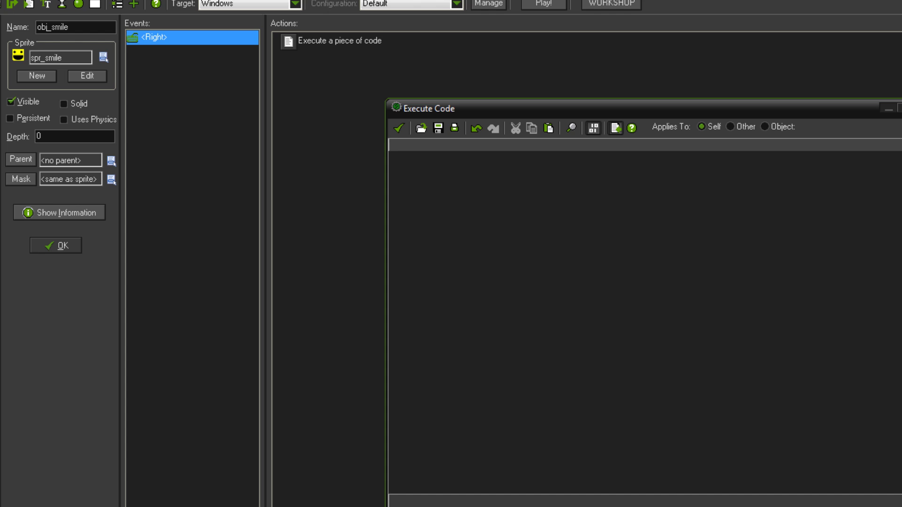
- Write the code line x+=2; in the <Right> event's Execute Code action
{"action": "type", "text": "x"}
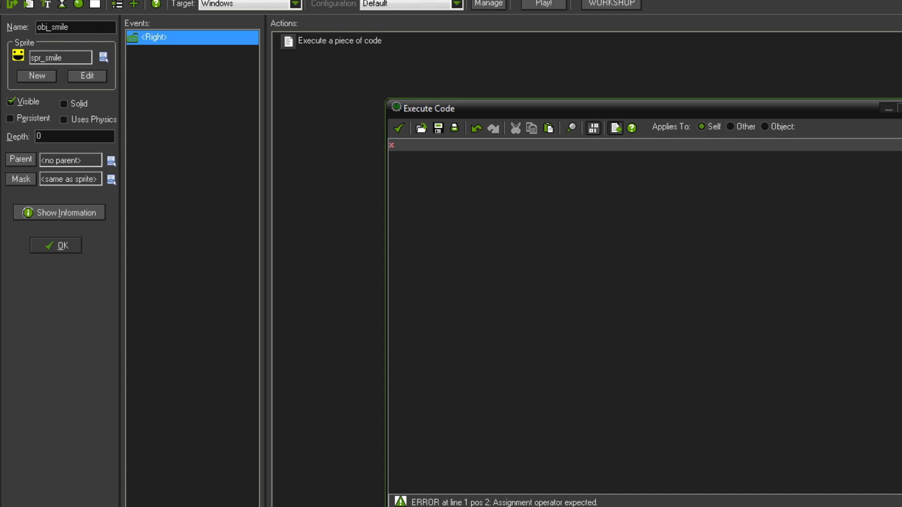
{"action": "type", "text": "+="}
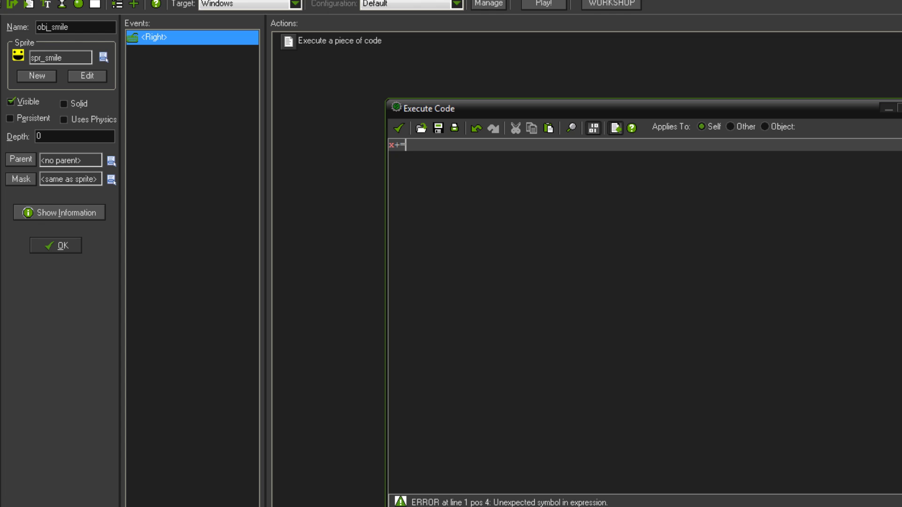
{"action": "type", "text": "2;"}
{"action": "key", "text": "Return"}
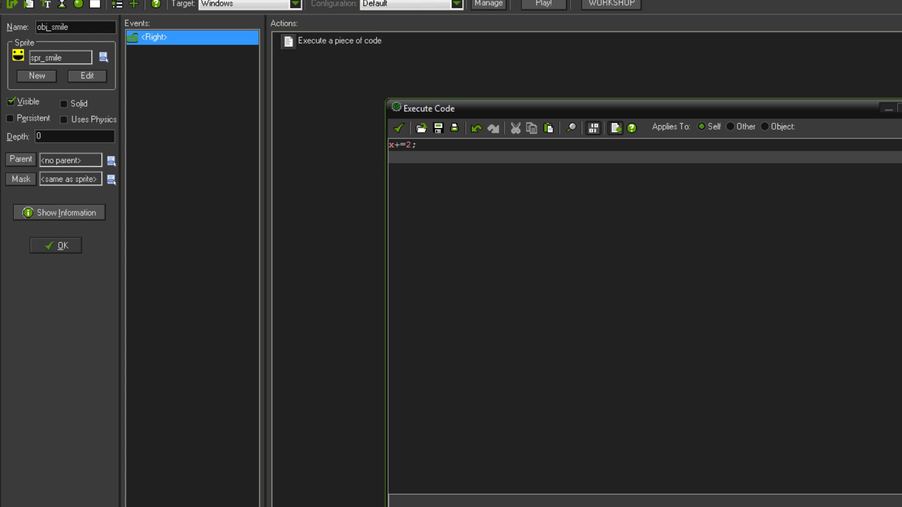
{"action": "type", "text": "x=x+2;"}
{"action": "key", "text": "Return"}
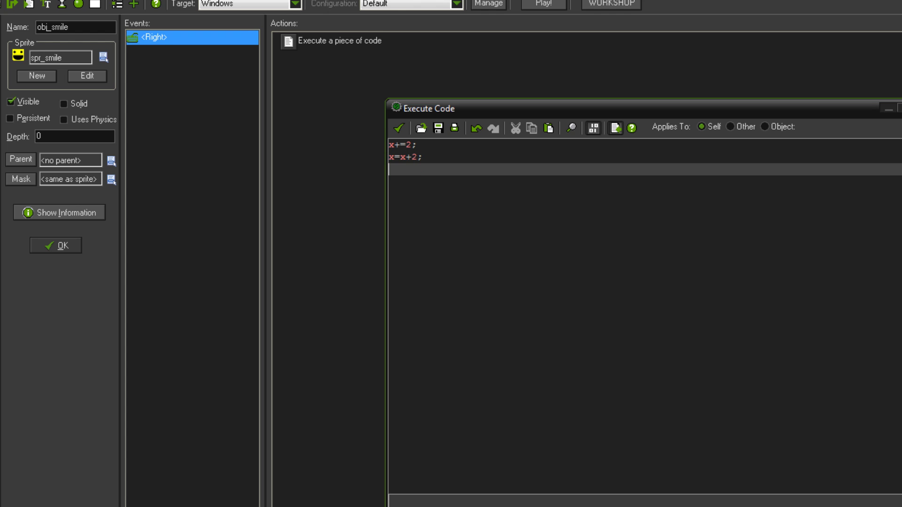
{"action": "key", "text": "BackSpace"}
{"action": "key", "text": "BackSpace"}
{"action": "key", "text": "BackSpace"}
{"action": "key", "text": "BackSpace"}
{"action": "key", "text": "BackSpace"}
{"action": "key", "text": "BackSpace"}
{"action": "key", "text": "BackSpace"}
{"action": "key", "text": "BackSpace"}
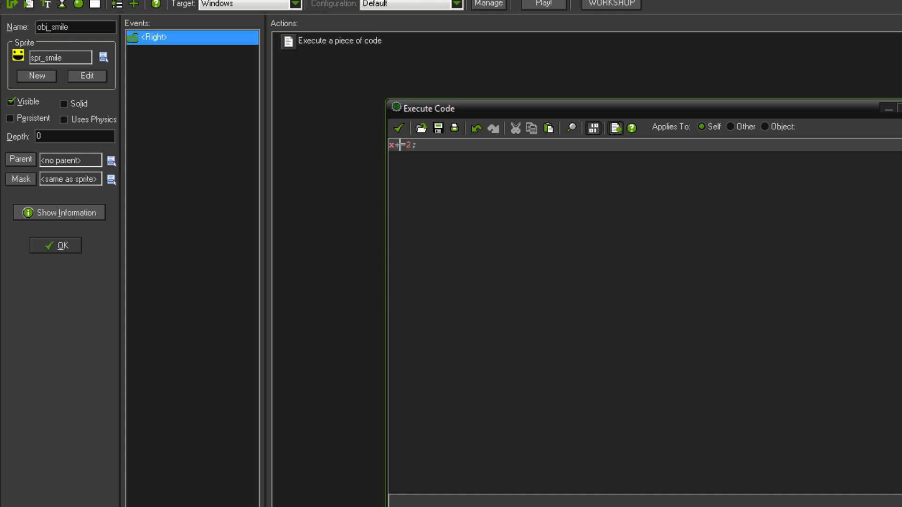
{"action": "key", "text": "Return"}
{"action": "type", "text": "x-="}
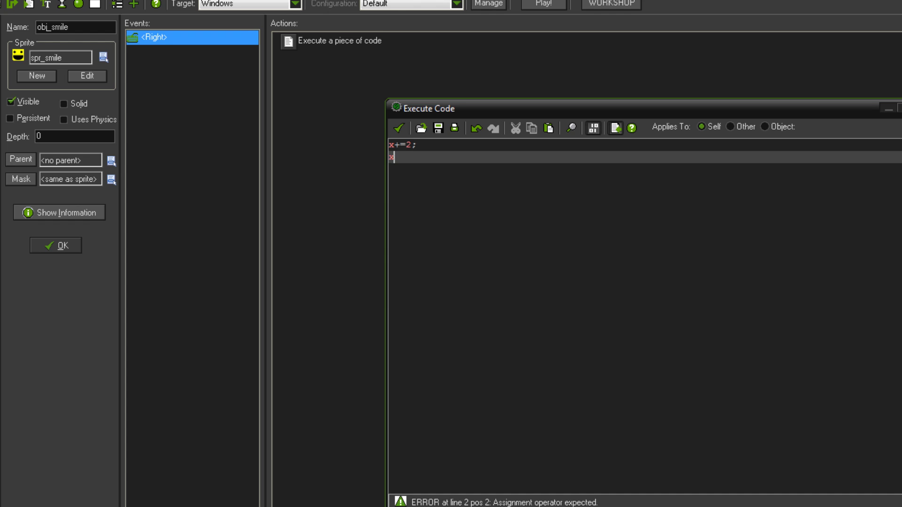
{"action": "key", "text": "BackSpace"}
{"action": "key", "text": "BackSpace"}
{"action": "key", "text": "BackSpace"}
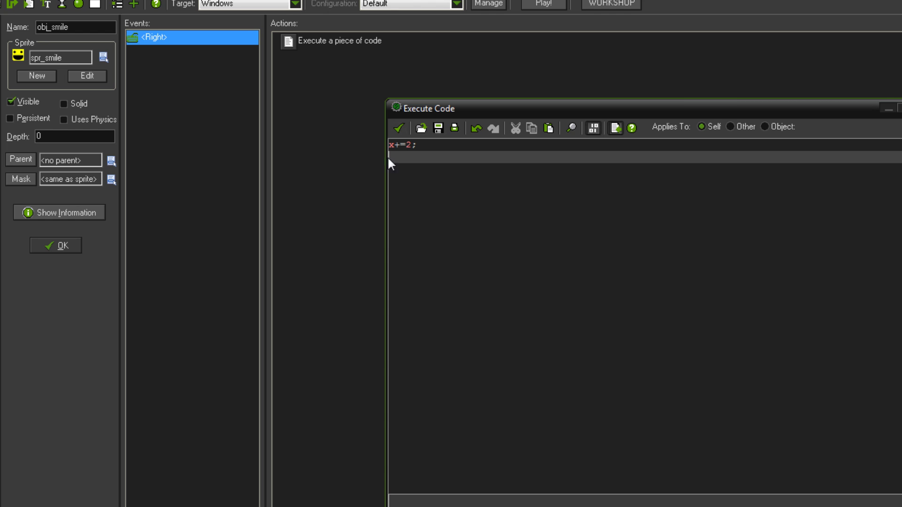
- Accept the x+=2; code, then run the game to test moving the smileys right and close the game window
{"action": "left_click", "coordinate": [398, 128]}
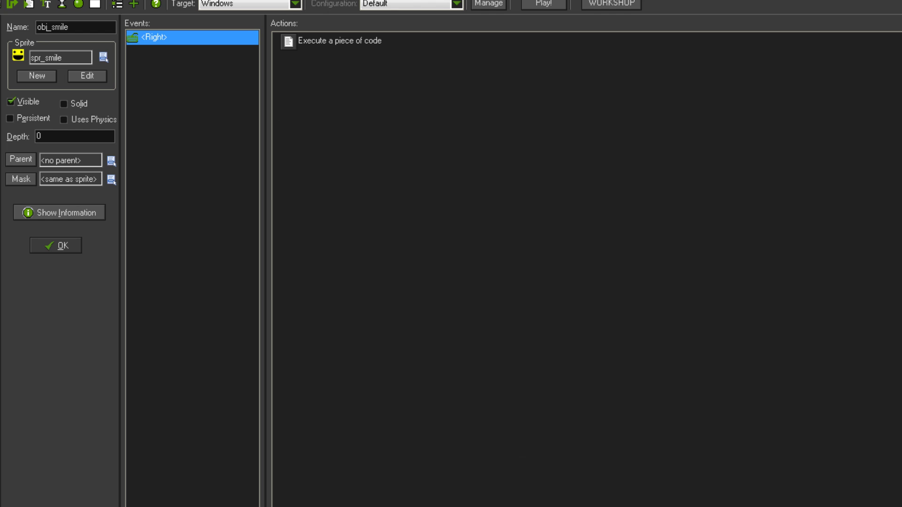
{"action": "left_click", "coordinate": [377, 45]}
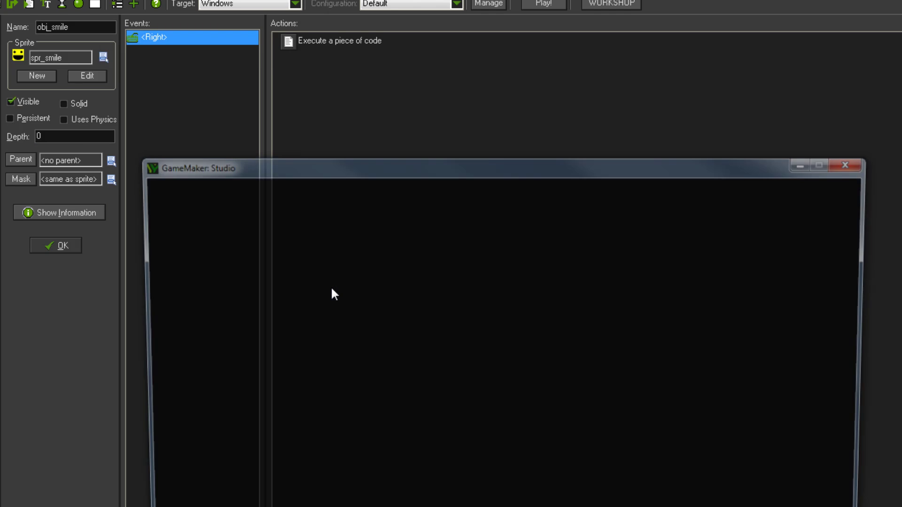
{"action": "key", "text": "Right"}
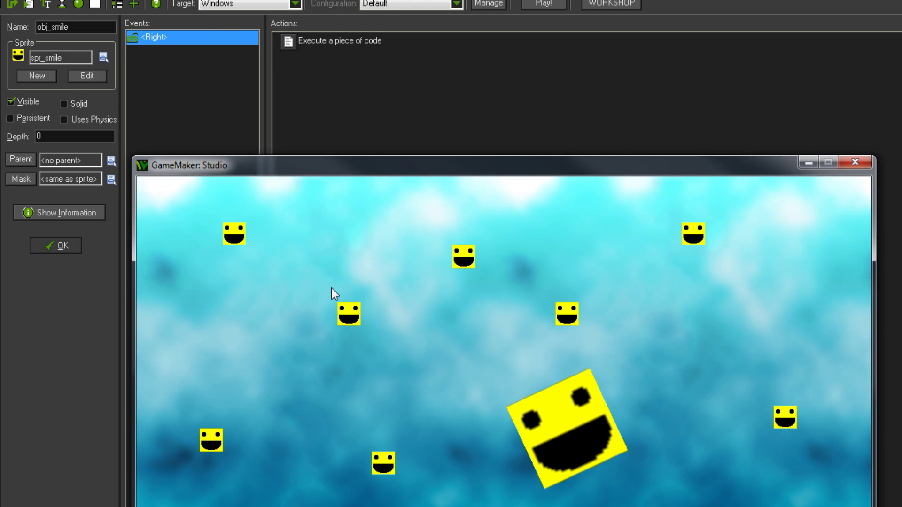
{"action": "key", "text": "Right"}
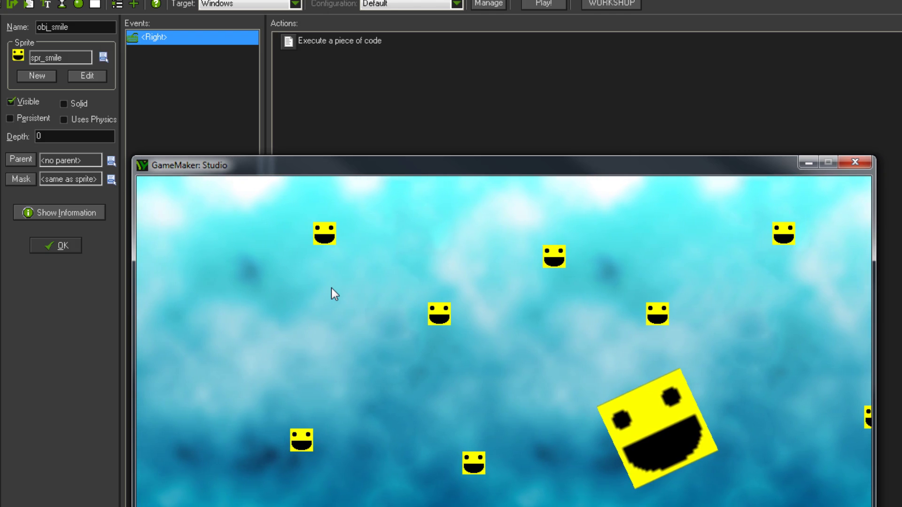
{"action": "key", "text": "Right"}
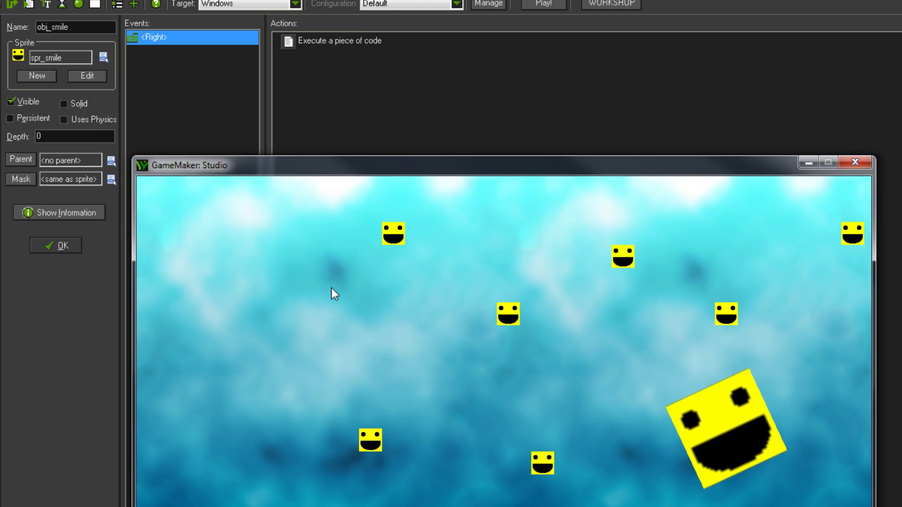
{"action": "key", "text": "Right"}
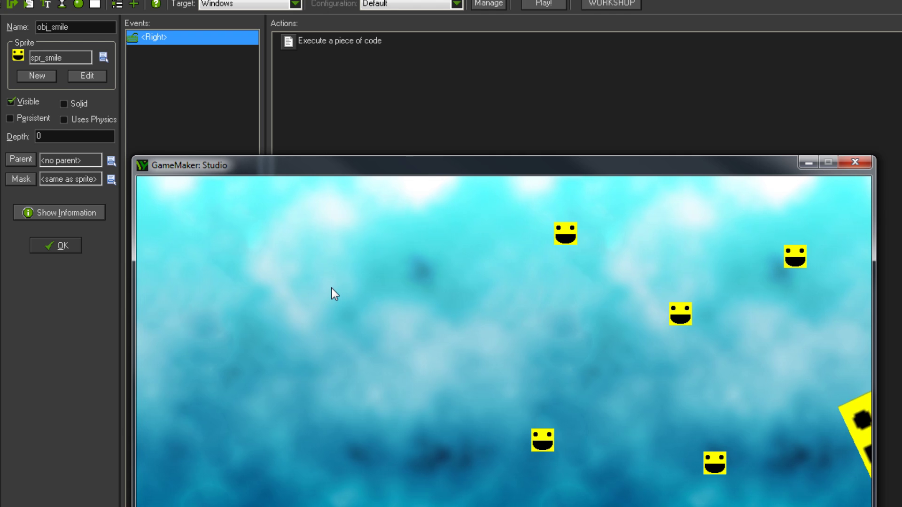
{"action": "key", "text": "Right"}
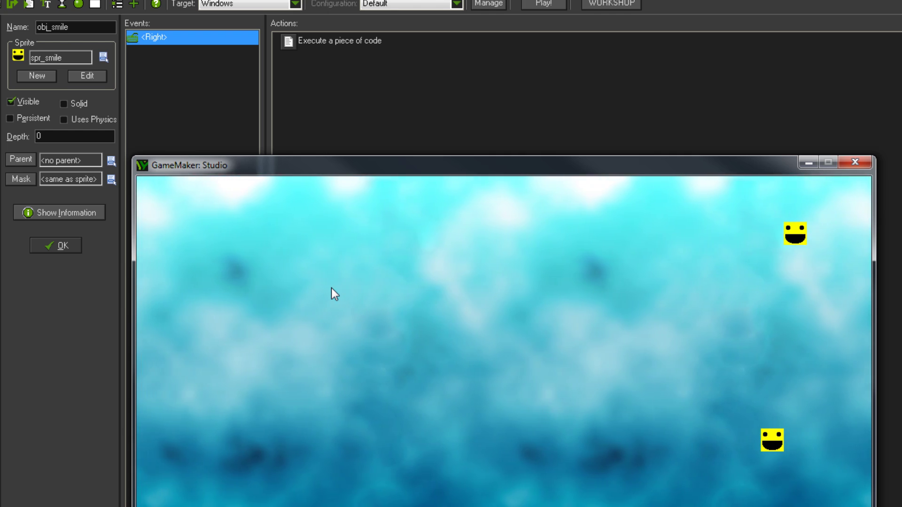
{"action": "key", "text": "Right"}
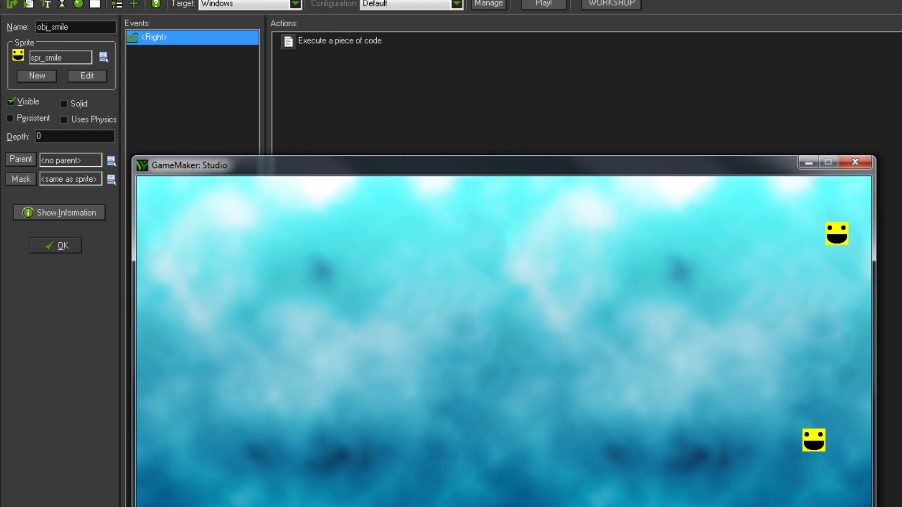
{"action": "left_click", "coordinate": [855, 162]}
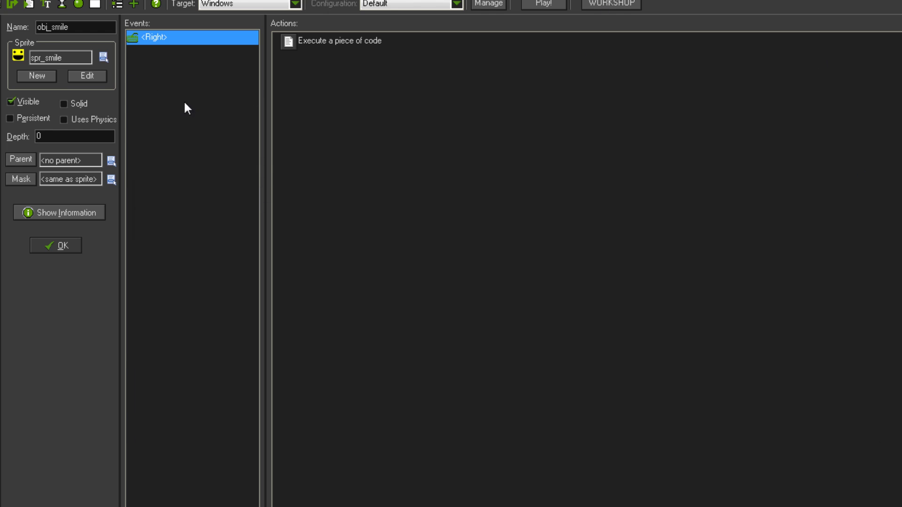
- Reopen the code of the <Right> event and try replacing x with y in the x+=2; line
{"action": "right_click", "coordinate": [156, 63]}
{"action": "left_click", "coordinate": [151, 258]}
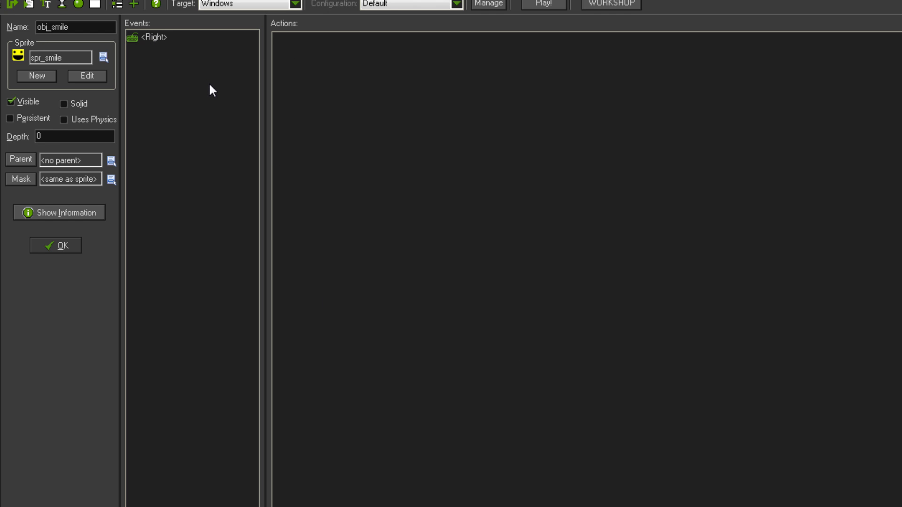
{"action": "left_click", "coordinate": [256, 41]}
{"action": "double_click", "coordinate": [310, 40]}
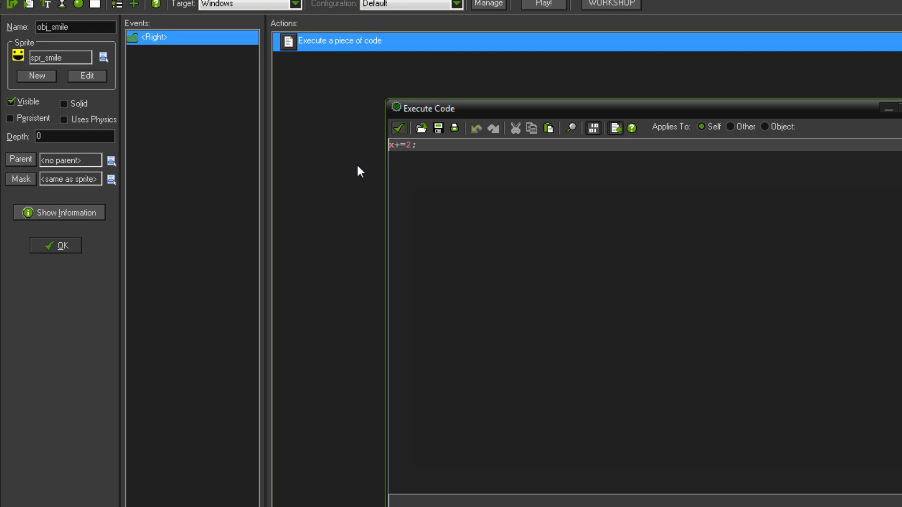
{"action": "key", "text": "Delete"}
{"action": "type", "text": "y"}
{"action": "left_click", "coordinate": [398, 128]}
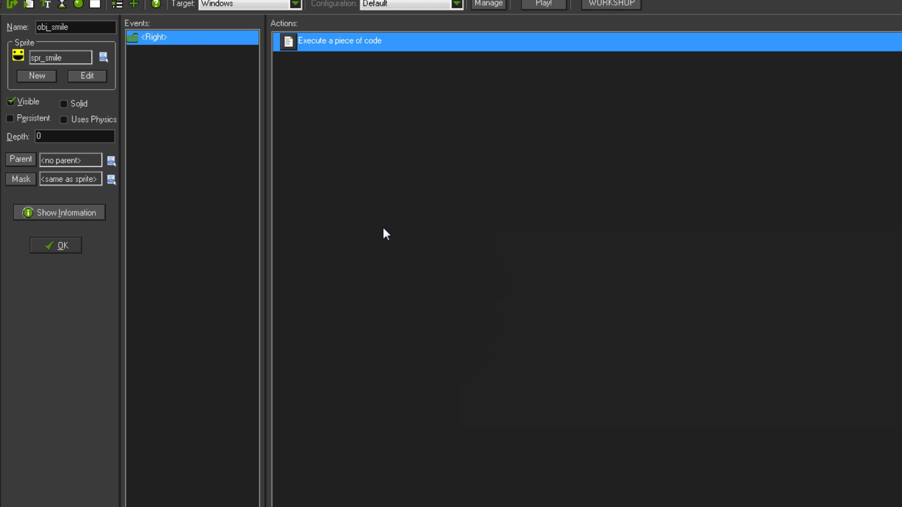
- Edit the operator in the x+=2; line of the <Right> event's code and test the change in a game run
{"action": "double_click", "coordinate": [371, 46]}
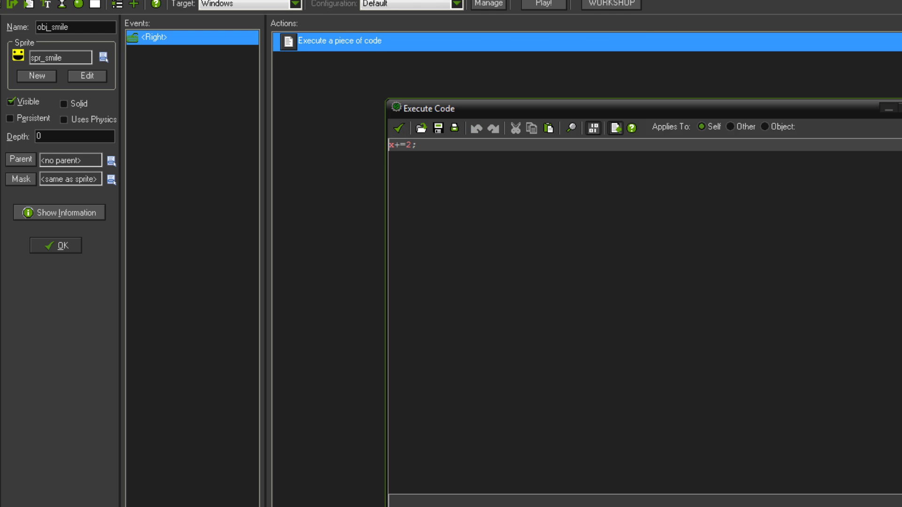
{"action": "double_click", "coordinate": [399, 145]}
{"action": "left_click", "coordinate": [400, 145]}
{"action": "left_click", "coordinate": [397, 131]}
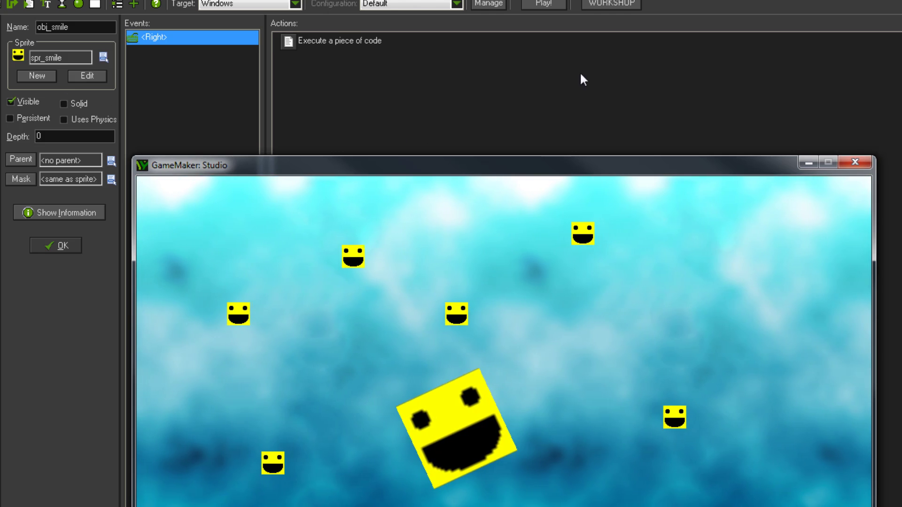
{"action": "key", "text": "Escape"}
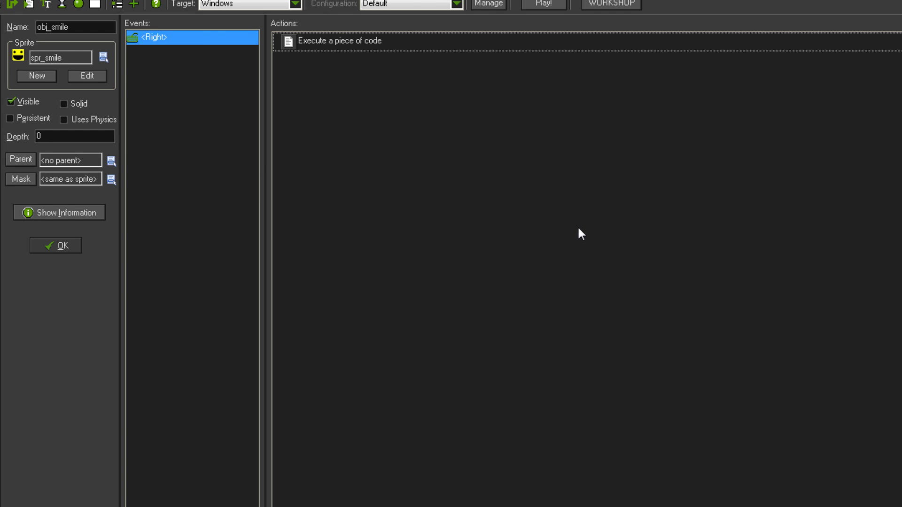
- Delete the <Right> event with all its actions from obj_smile
{"action": "right_click", "coordinate": [204, 40]}
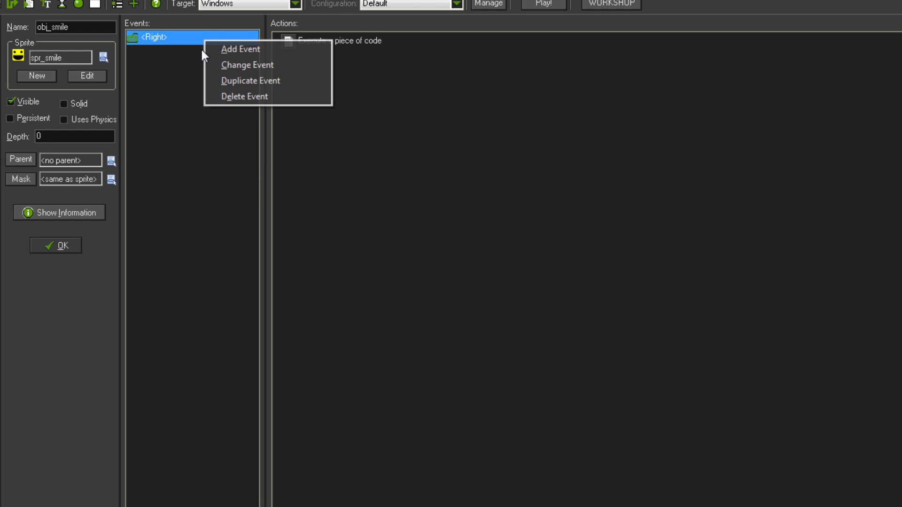
{"action": "left_click", "coordinate": [245, 97]}
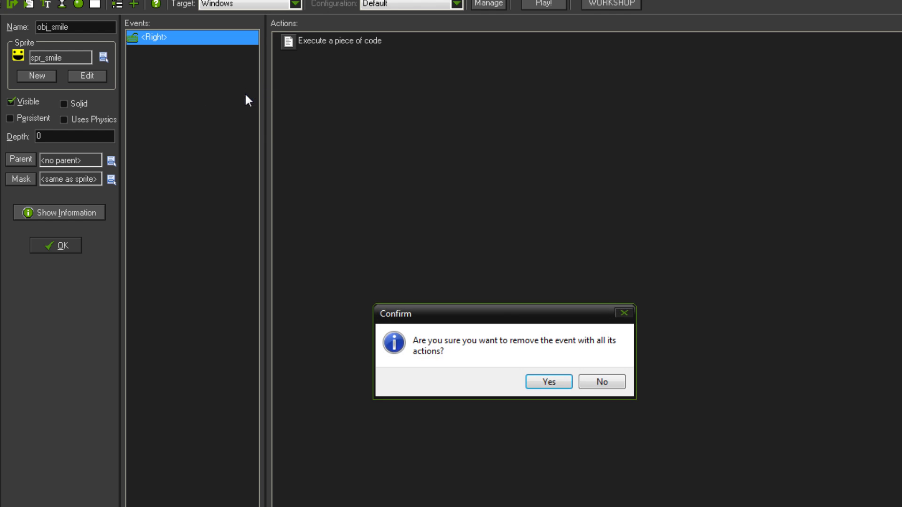
{"action": "left_click", "coordinate": [551, 381]}
- Add a regular Step event to obj_smile
{"action": "right_click", "coordinate": [176, 70]}
{"action": "left_click", "coordinate": [195, 78]}
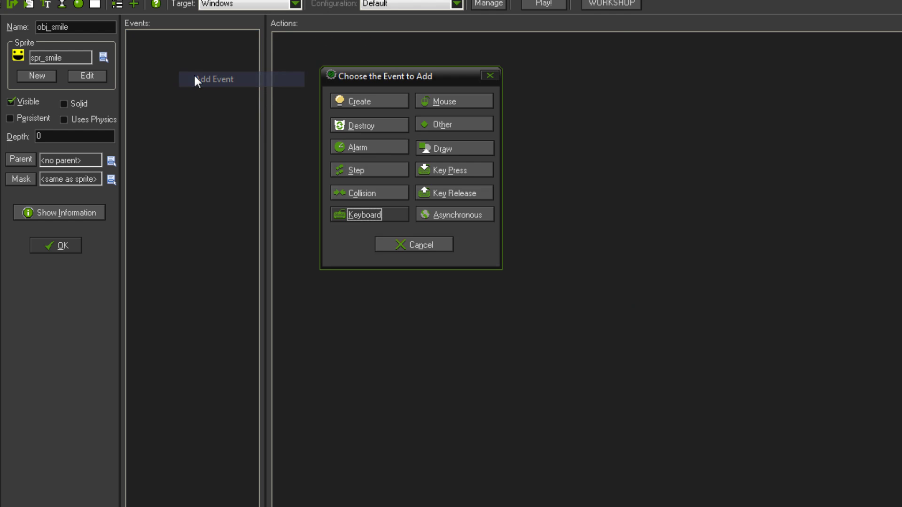
{"action": "left_click", "coordinate": [362, 169]}
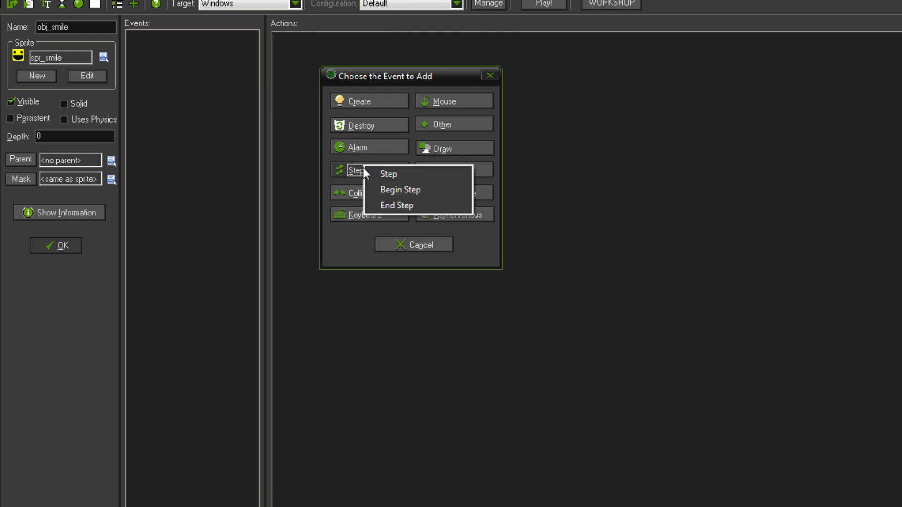
{"action": "left_click", "coordinate": [386, 174]}
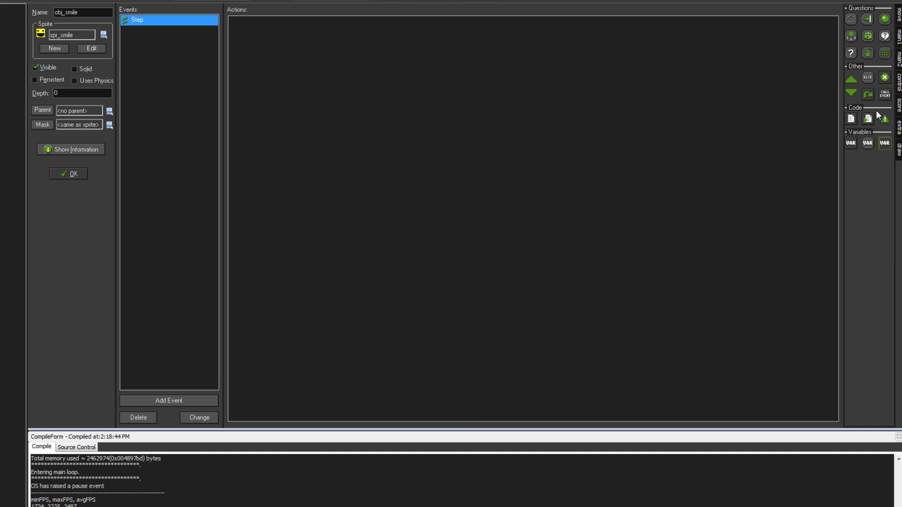
- Add an Execute Code action with x+=2; to the Step event and test it in a game run
{"action": "left_click_drag", "start_coordinate": [850, 119], "coordinate": [540, 42]}
{"action": "type", "text": "x+=2"}
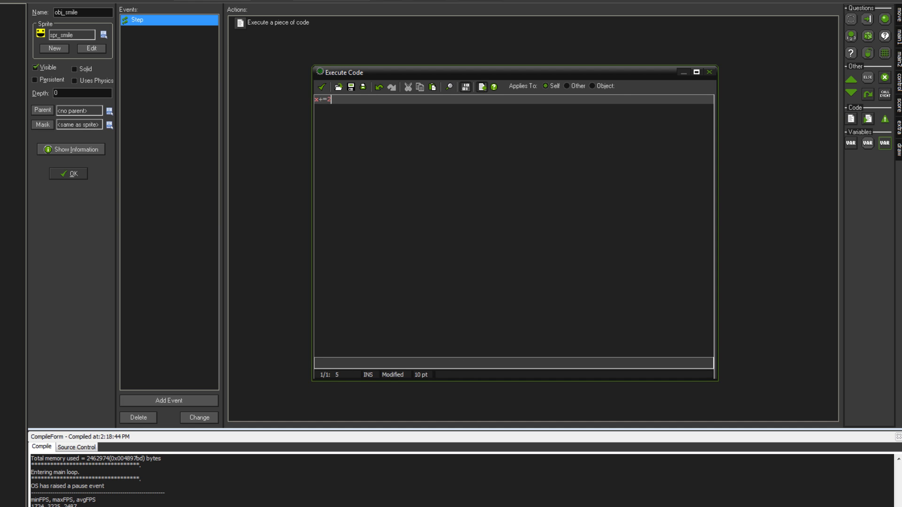
{"action": "type", "text": ";"}
{"action": "left_click", "coordinate": [323, 89]}
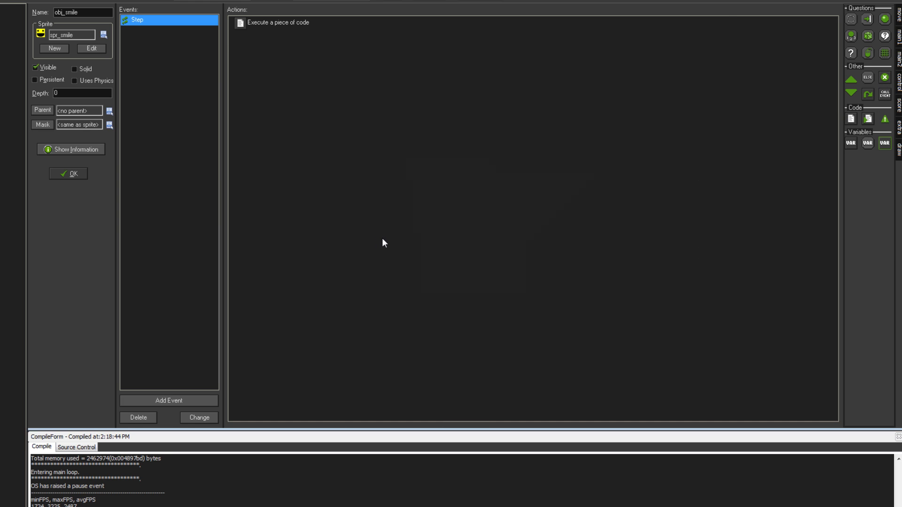
{"action": "key", "text": "F5"}
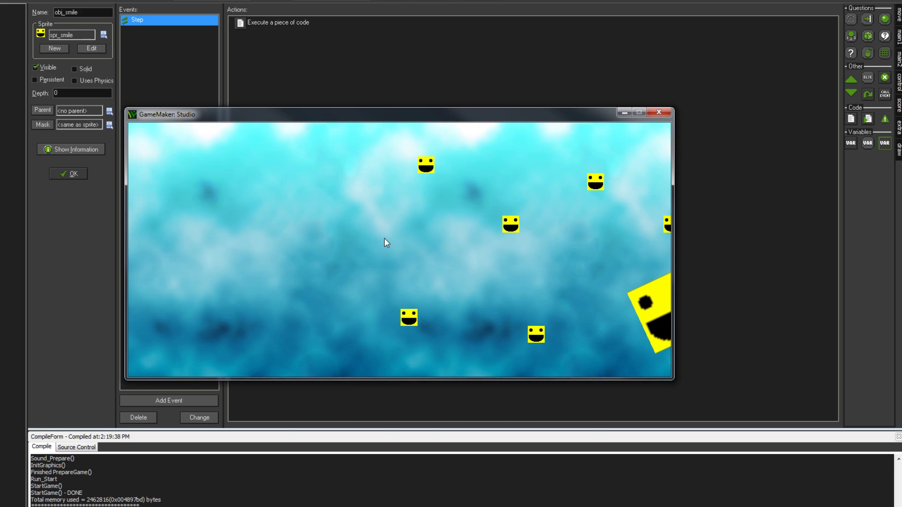
{"action": "left_click", "coordinate": [660, 112]}
- Replace the code in the Step event's Execute Code action with image_angle+=2;
{"action": "double_click", "coordinate": [282, 24]}
{"action": "key", "text": "ctrl+a"}
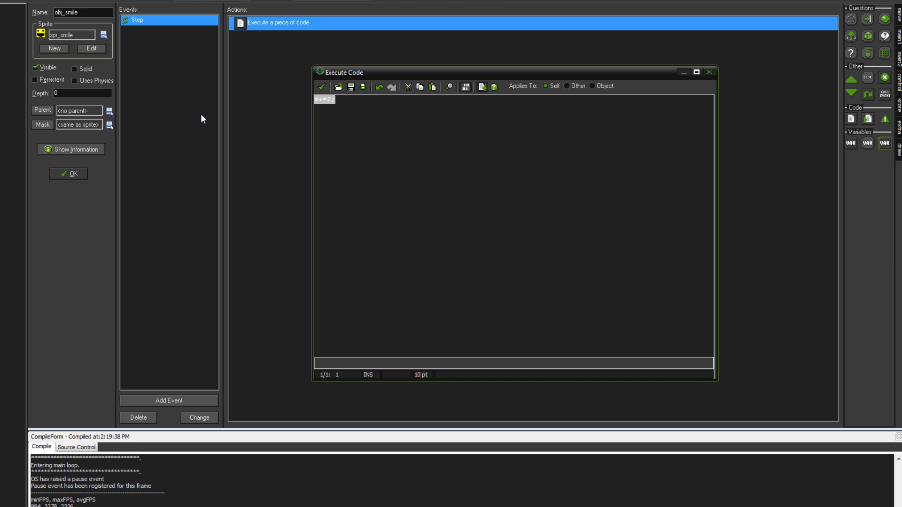
{"action": "key", "text": "Delete"}
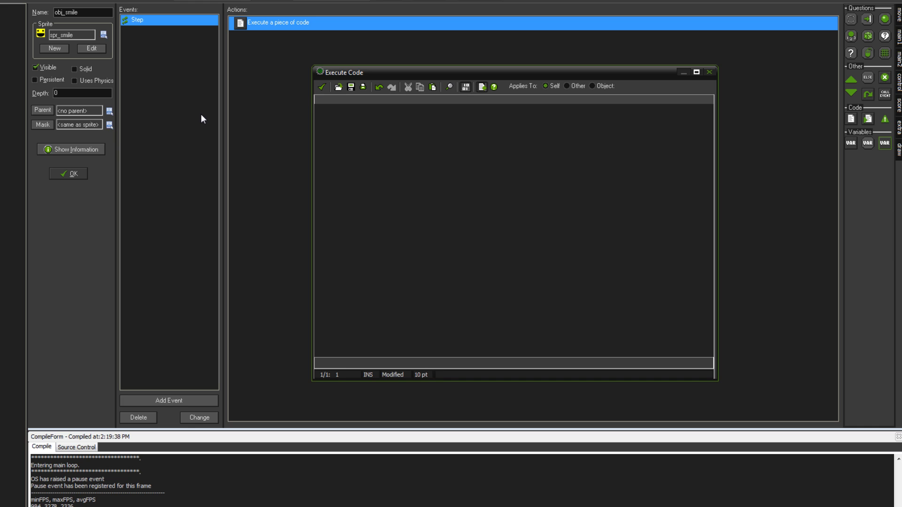
{"action": "type", "text": "image"}
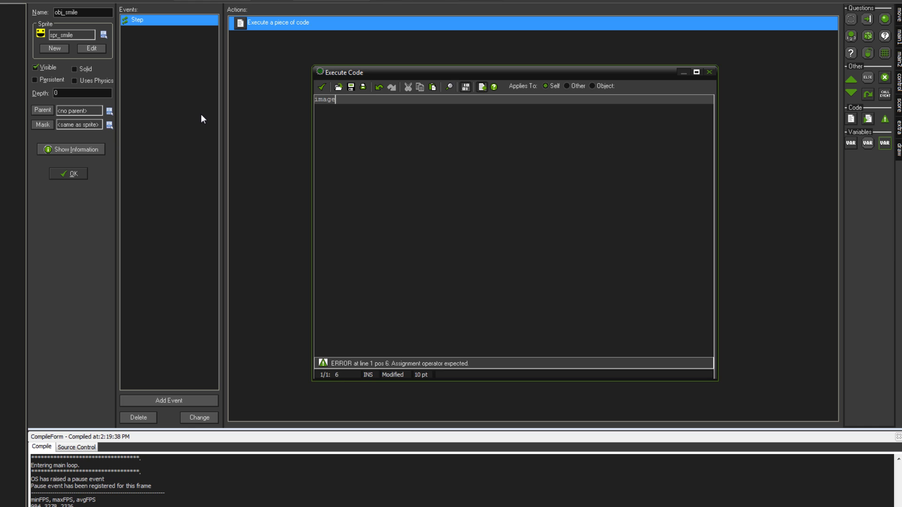
{"action": "type", "text": "_ang"}
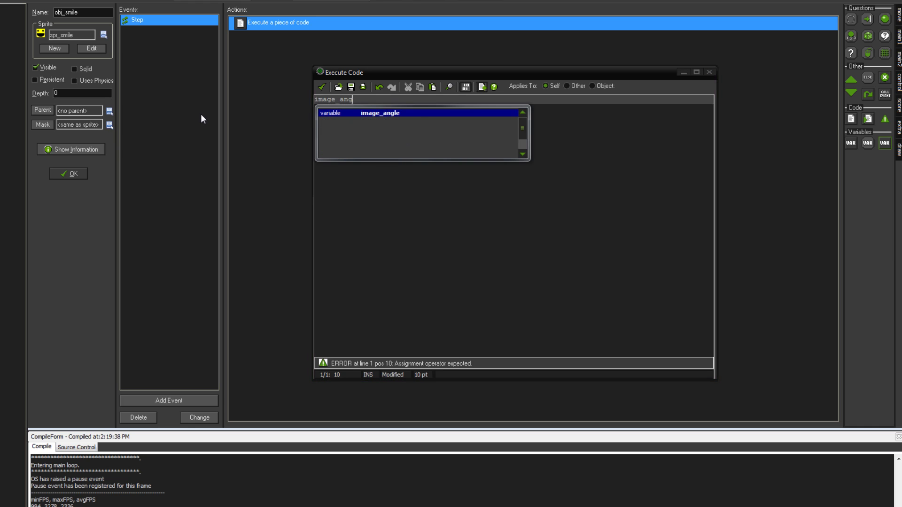
{"action": "key", "text": "Return"}
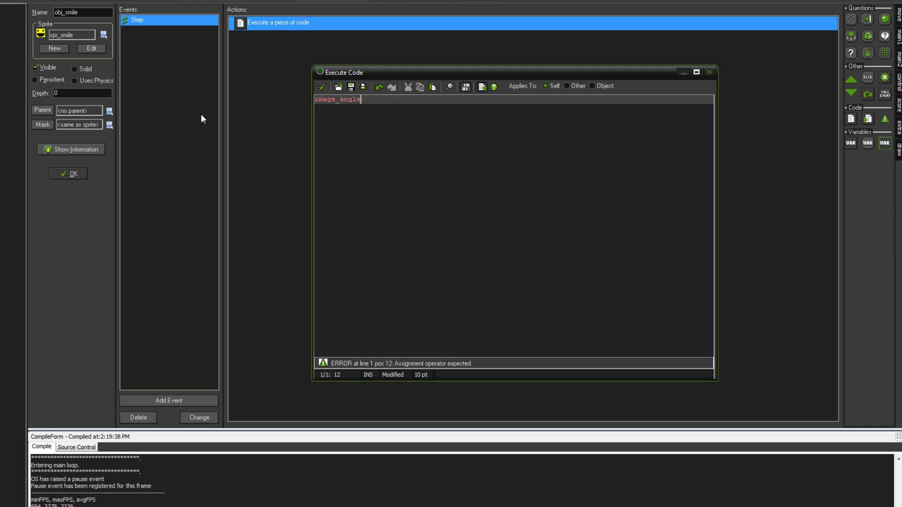
{"action": "type", "text": "+2"}
{"action": "key", "text": "BackSpace"}
{"action": "type", "text": "=2;"}
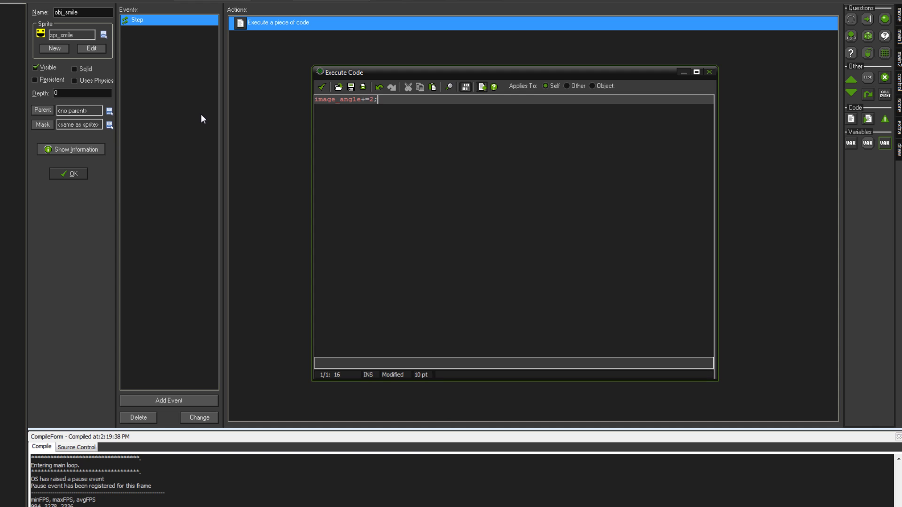
- Change the increment in the Step event's image_angle line to 1
{"action": "key", "text": "Left"}
{"action": "key", "text": "BackSpace"}
{"action": "type", "text": "1"}
{"action": "key", "text": "Right"}
{"action": "left_click_drag", "start_coordinate": [360, 99], "coordinate": [311, 95]}
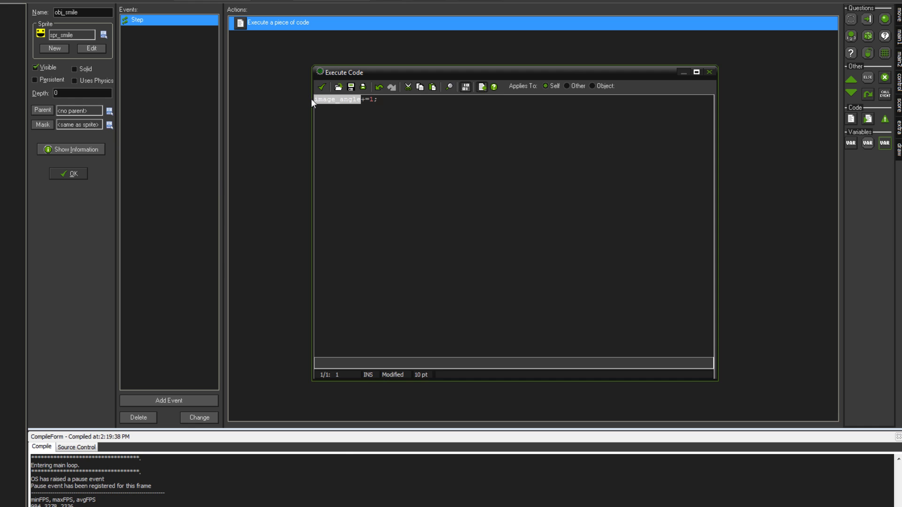
{"action": "left_click", "coordinate": [378, 99]}
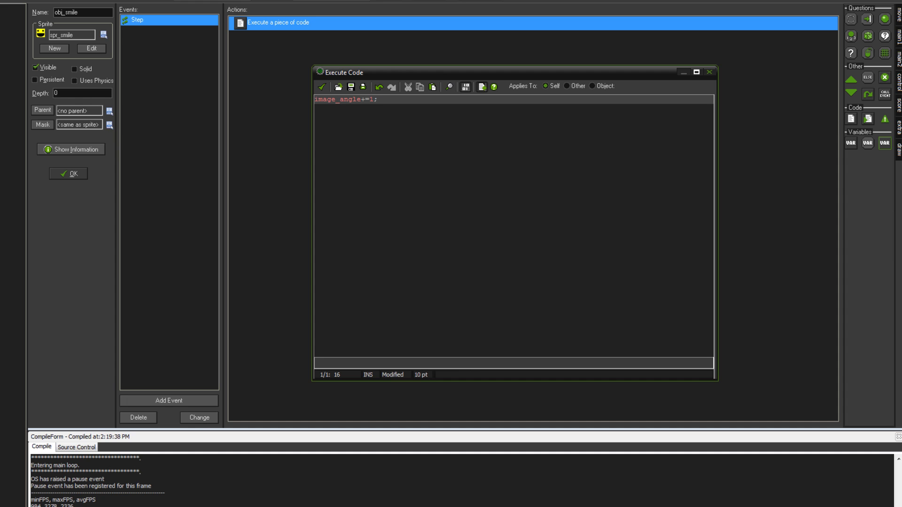
{"action": "left_click_drag", "start_coordinate": [323, 99], "coordinate": [369, 99]}
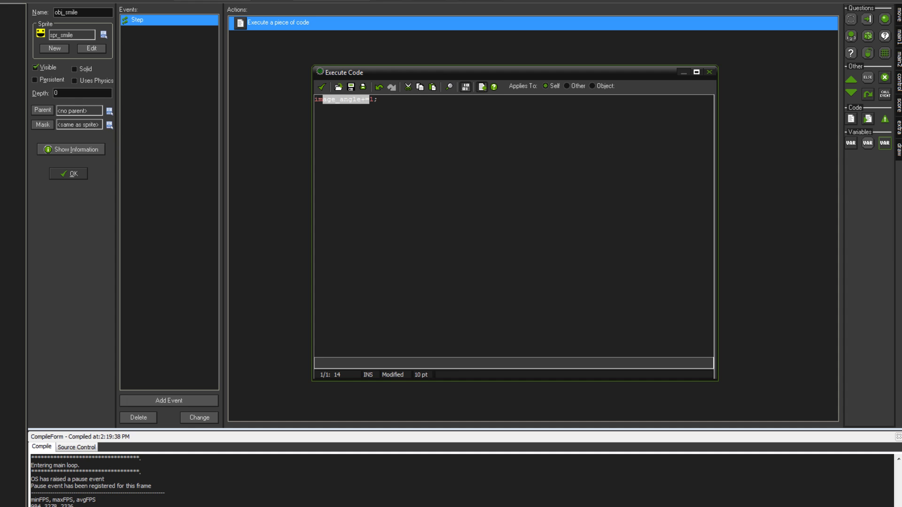
{"action": "left_click", "coordinate": [378, 99]}
{"action": "left_click", "coordinate": [362, 99]}
{"action": "key", "text": "End"}
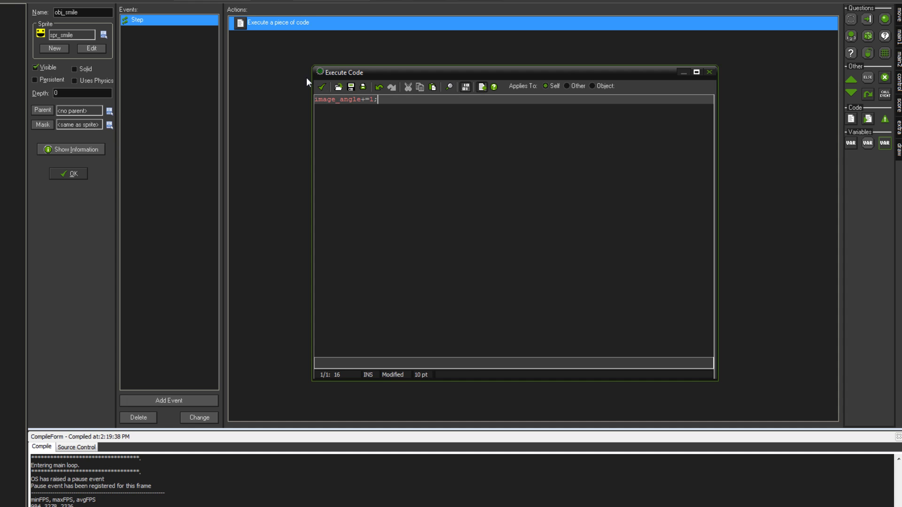
- Accept the Step event code and the obj_smile properties, test the rotation in a game run, and close the game window
{"action": "left_click", "coordinate": [322, 87]}
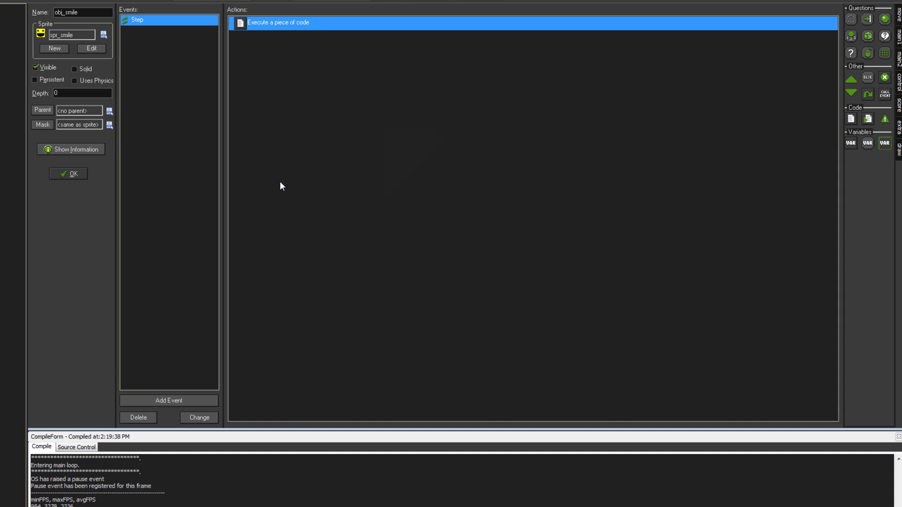
{"action": "left_click", "coordinate": [68, 174]}
{"action": "left_click", "coordinate": [65, 1]}
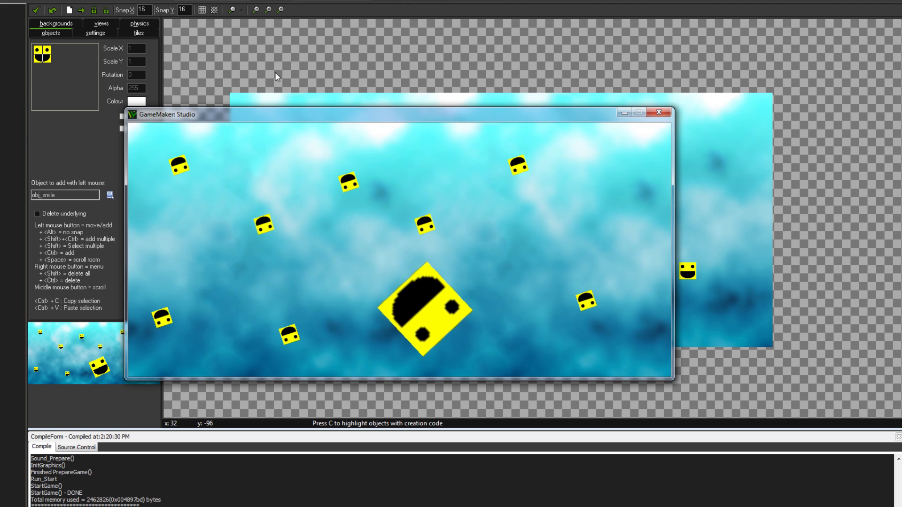
{"action": "left_click", "coordinate": [658, 112]}
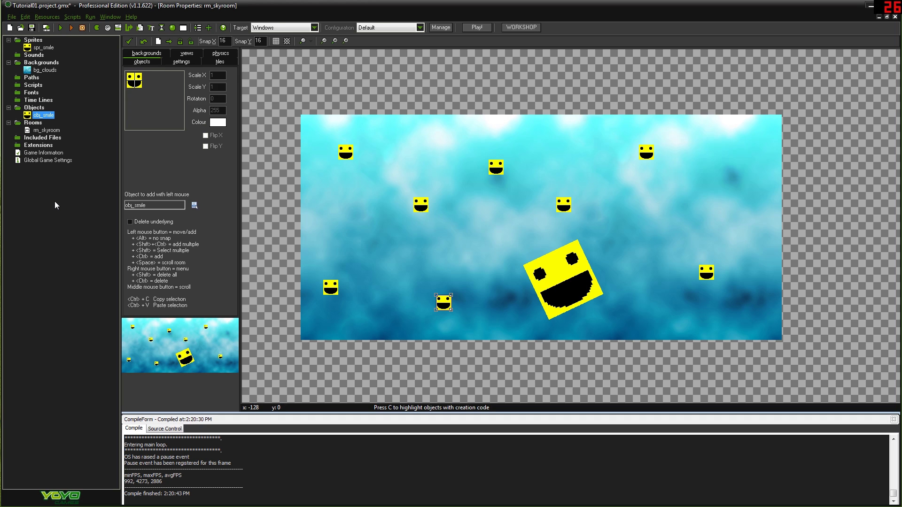
- Review the project's resources by viewing the properties of spr_smile, obj_smile and rm_skyroom
{"action": "left_click", "coordinate": [46, 130]}
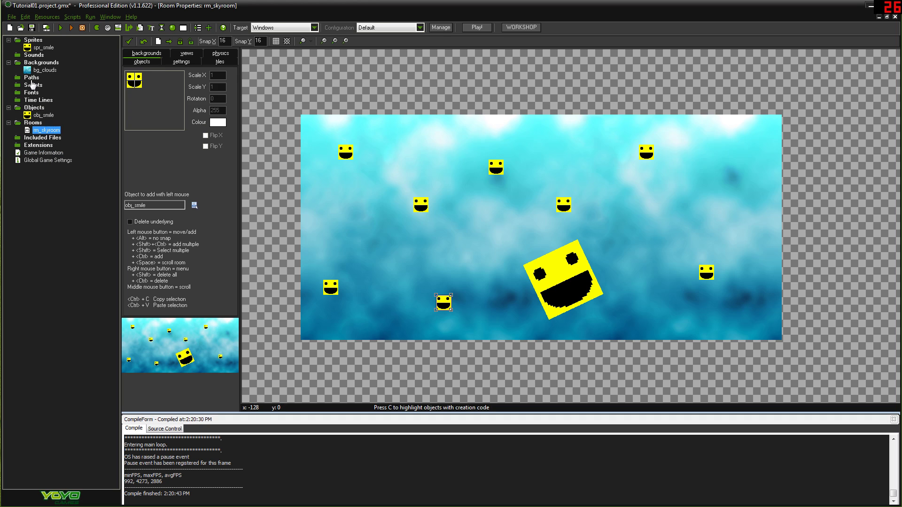
{"action": "left_click", "coordinate": [32, 78]}
{"action": "left_click", "coordinate": [44, 70]}
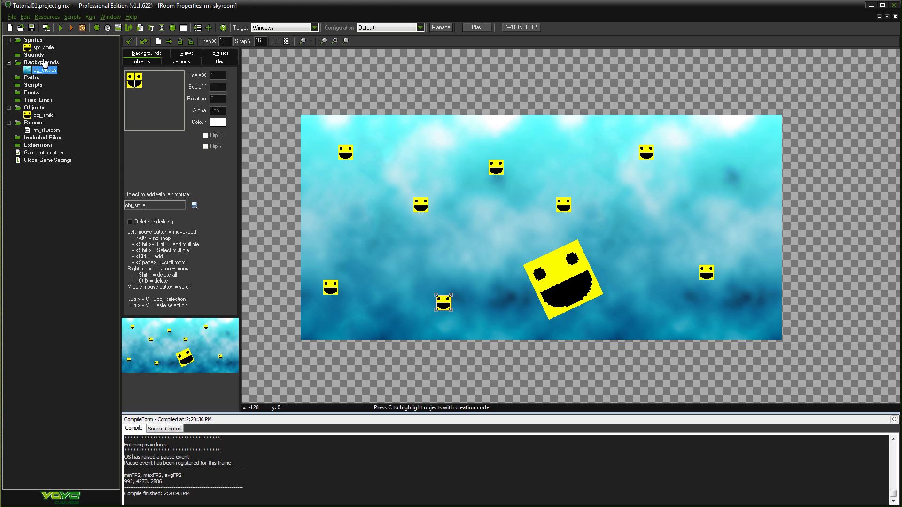
{"action": "double_click", "coordinate": [44, 47]}
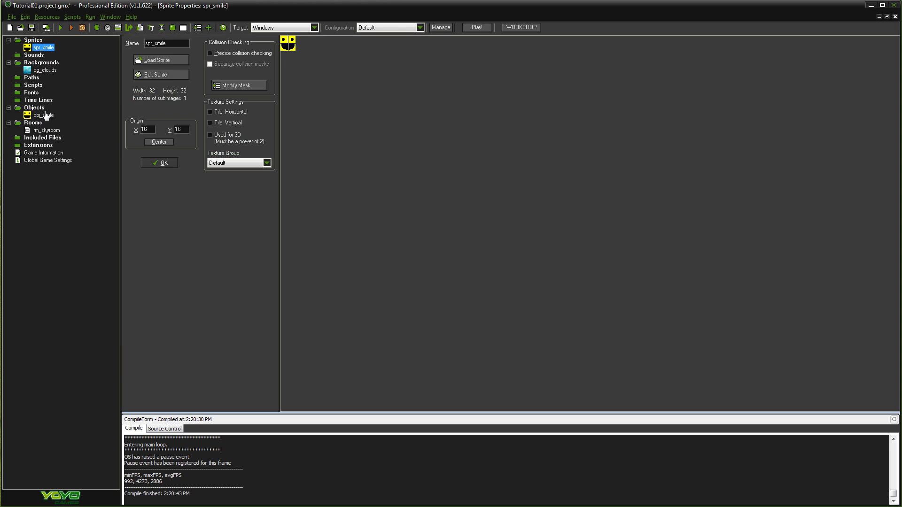
{"action": "double_click", "coordinate": [47, 115]}
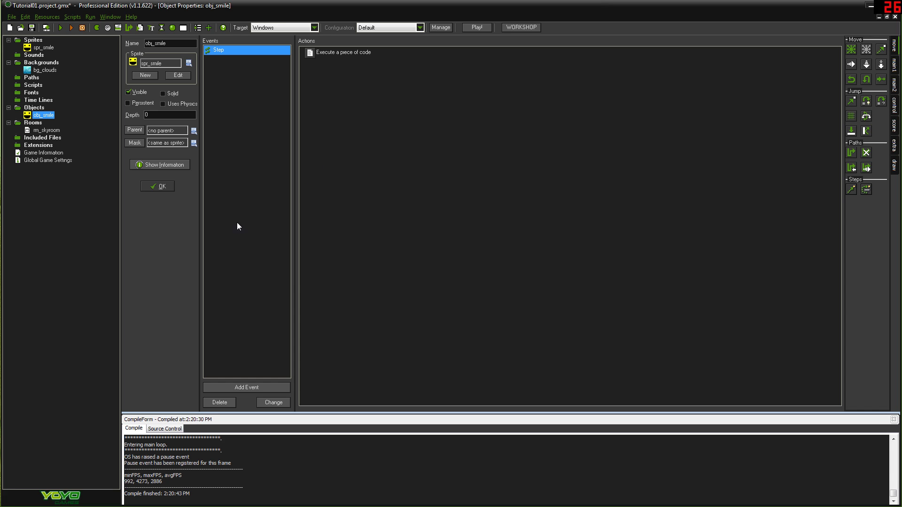
{"action": "left_click", "coordinate": [157, 186]}
{"action": "double_click", "coordinate": [47, 131]}
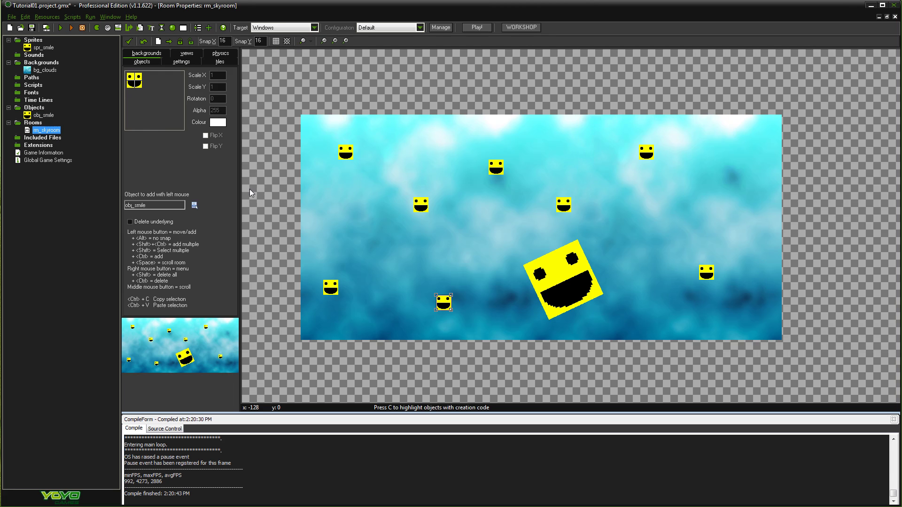